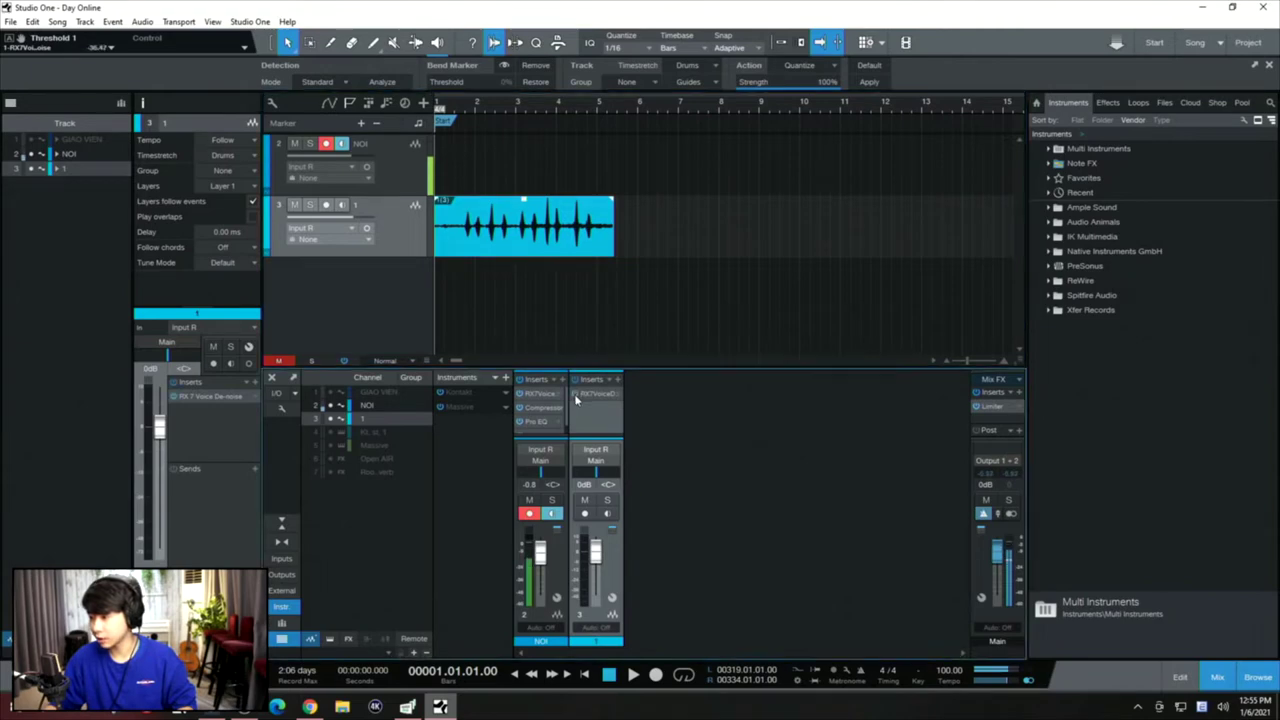
- Open RX 7 Voice De-noise on track 1 and examine its Adaptive mode, Optimize for and Threshold options
{"action": "left_click", "coordinate": [600, 394]}
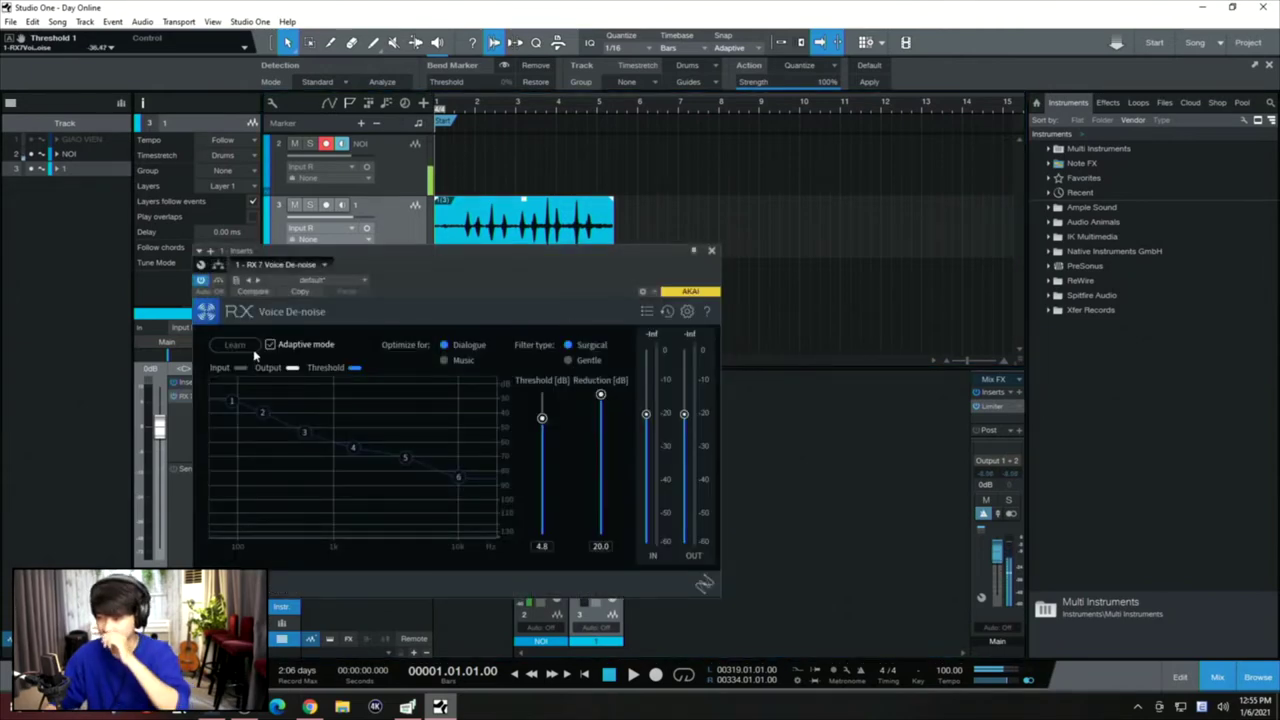
{"action": "left_click", "coordinate": [306, 348]}
{"action": "left_click", "coordinate": [306, 348]}
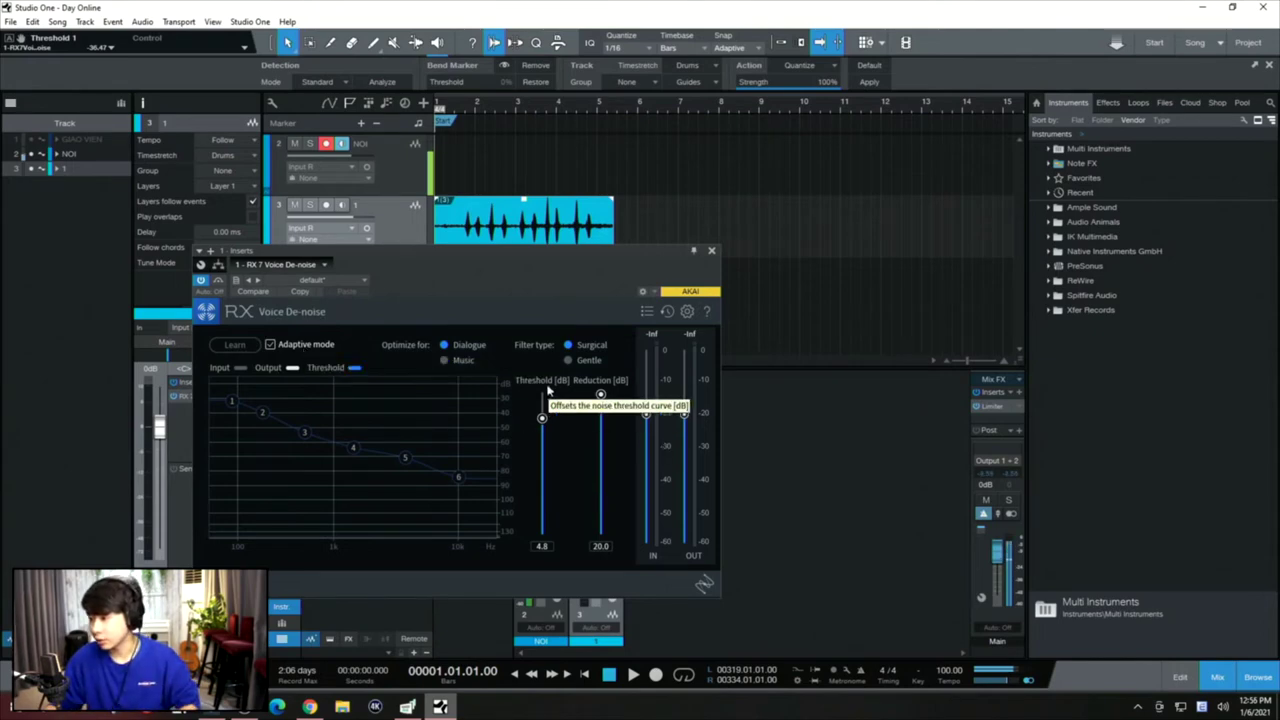
{"action": "left_click", "coordinate": [470, 348]}
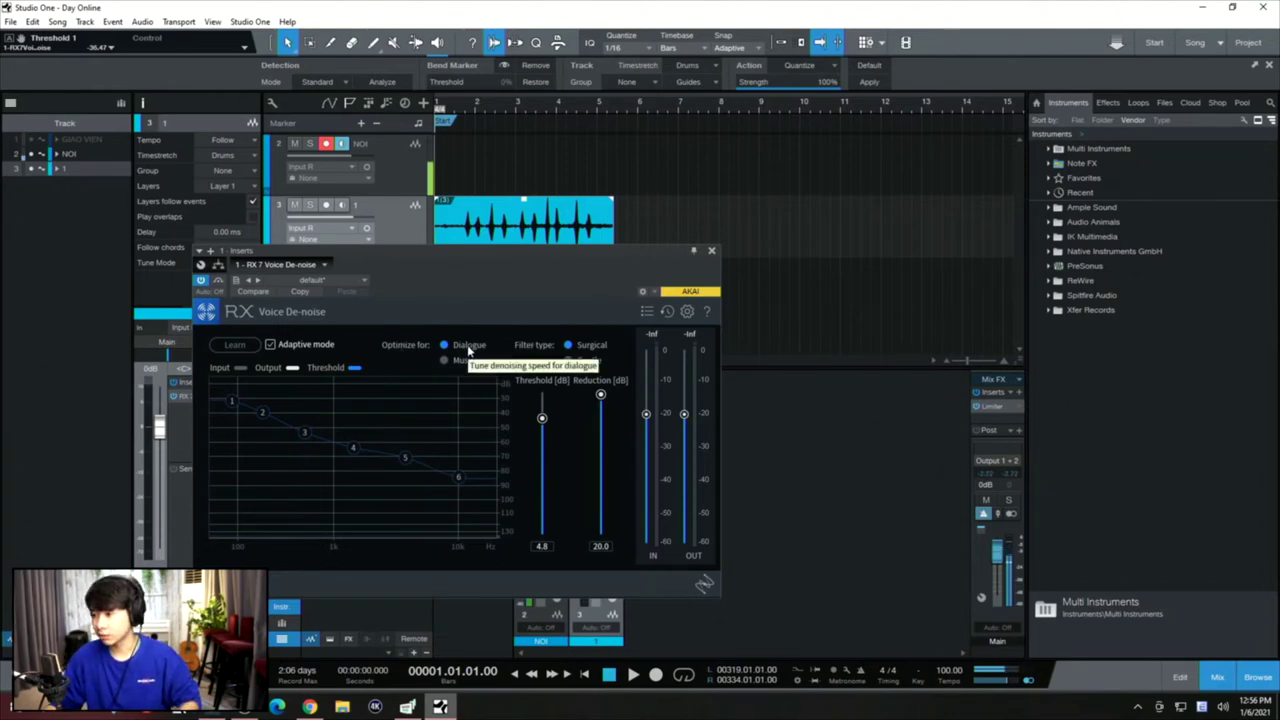
{"action": "left_click", "coordinate": [469, 348]}
{"action": "left_click", "coordinate": [469, 348]}
{"action": "left_click", "coordinate": [463, 368]}
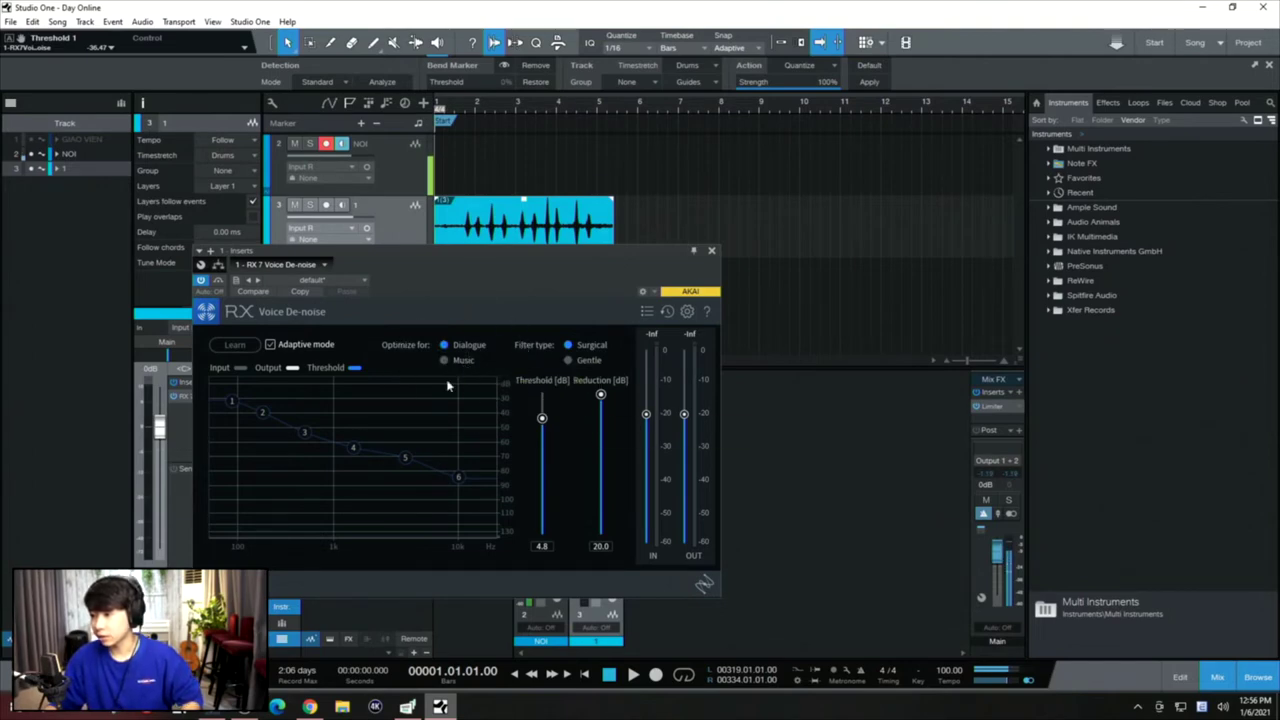
{"action": "left_click", "coordinate": [546, 388]}
{"action": "left_click", "coordinate": [546, 388]}
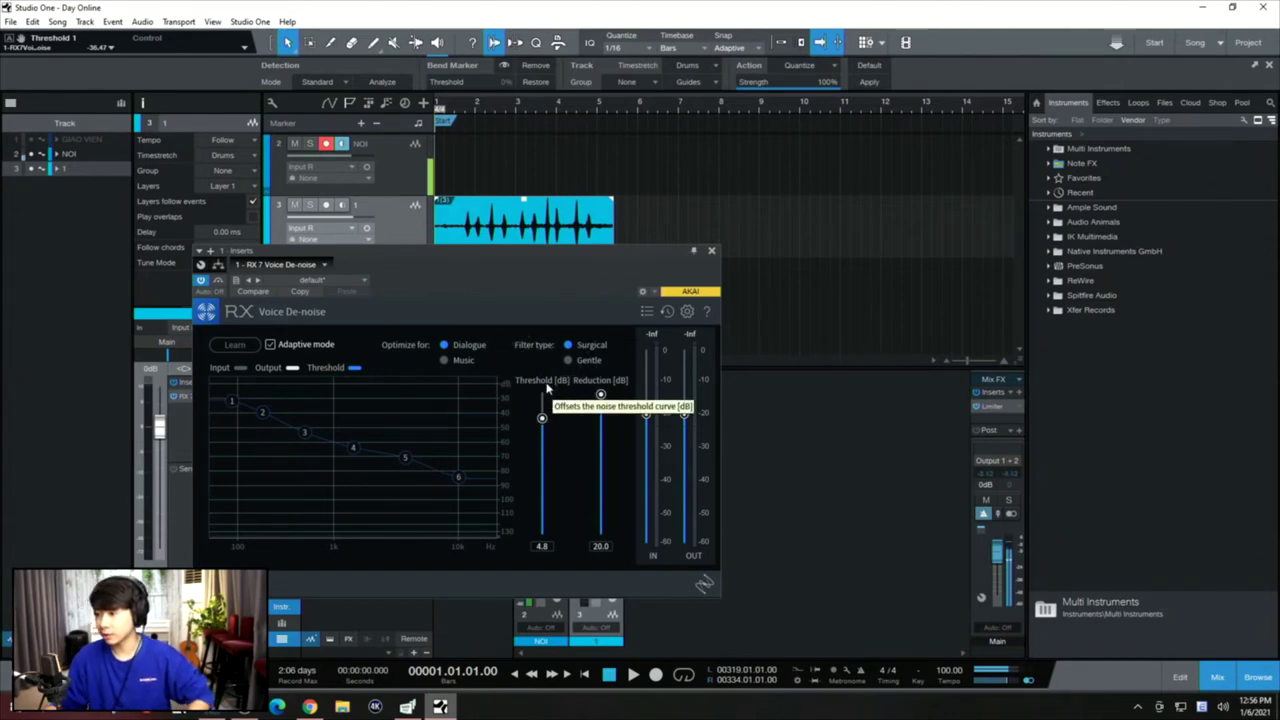
- Set the Voice De-noise threshold to 0.9 dB and the reduction to 20.0 dB
{"action": "mouse_move", "coordinate": [543, 415]}
{"action": "left_mouse_down"}
{"action": "mouse_move", "coordinate": [545, 457]}
{"action": "mouse_move", "coordinate": [541, 428]}
{"action": "left_mouse_up"}
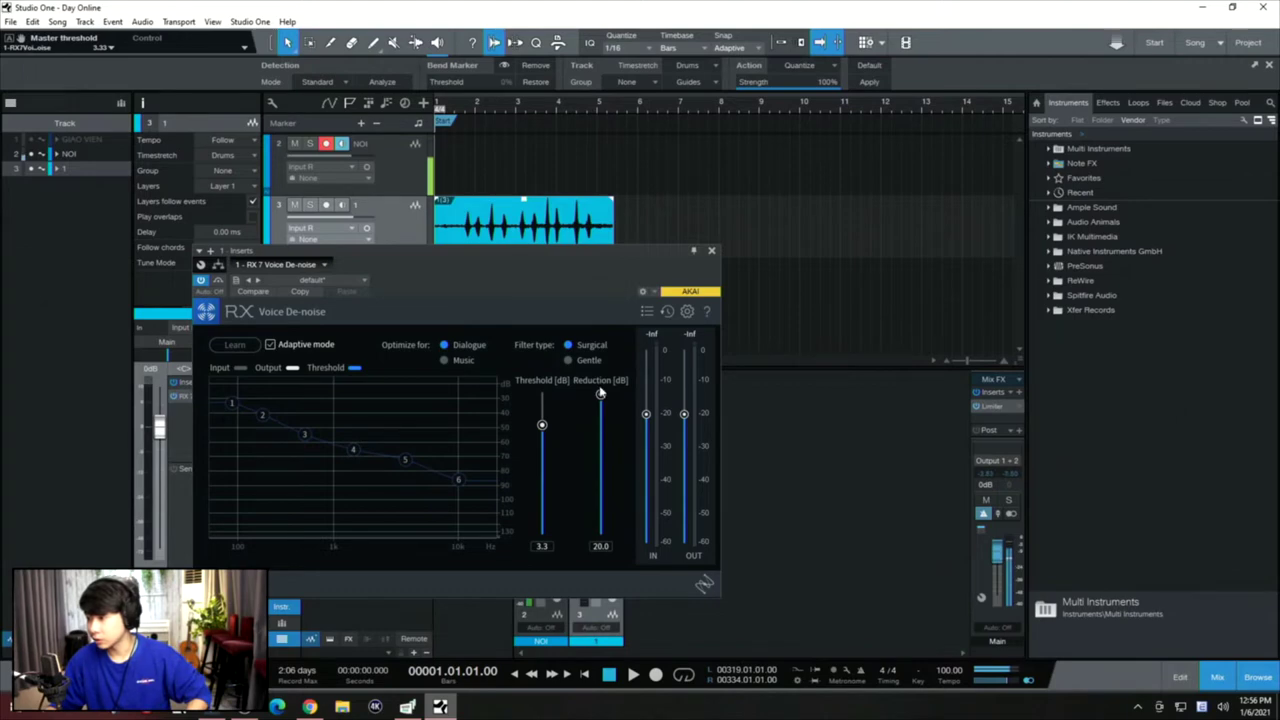
{"action": "mouse_move", "coordinate": [601, 396]}
{"action": "left_mouse_down"}
{"action": "mouse_move", "coordinate": [601, 470]}
{"action": "mouse_move", "coordinate": [604, 372]}
{"action": "left_mouse_up"}
{"action": "left_click_drag", "start_coordinate": [542, 426], "coordinate": [548, 437]}
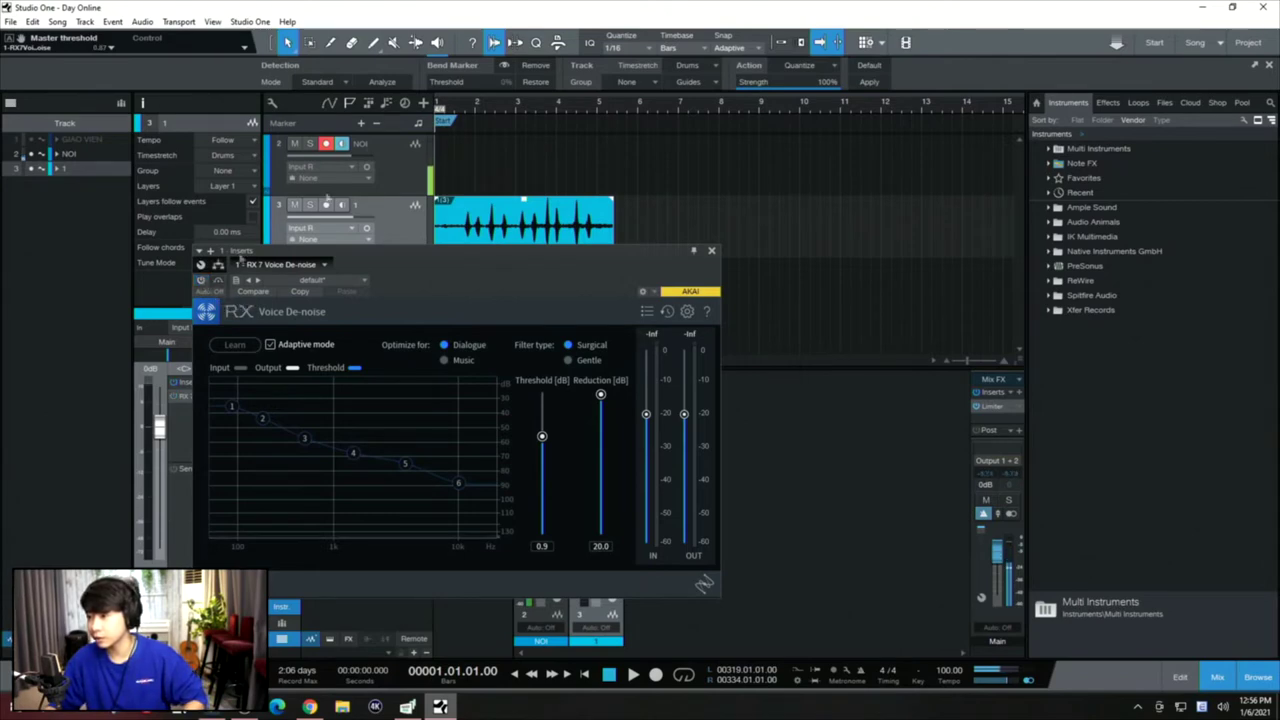
- Audition track 1 with Voice De-noise bypassed and NOI input monitoring off, and restore the monitoring after stopping playback
{"action": "left_click", "coordinate": [341, 144]}
{"action": "key", "text": "space"}
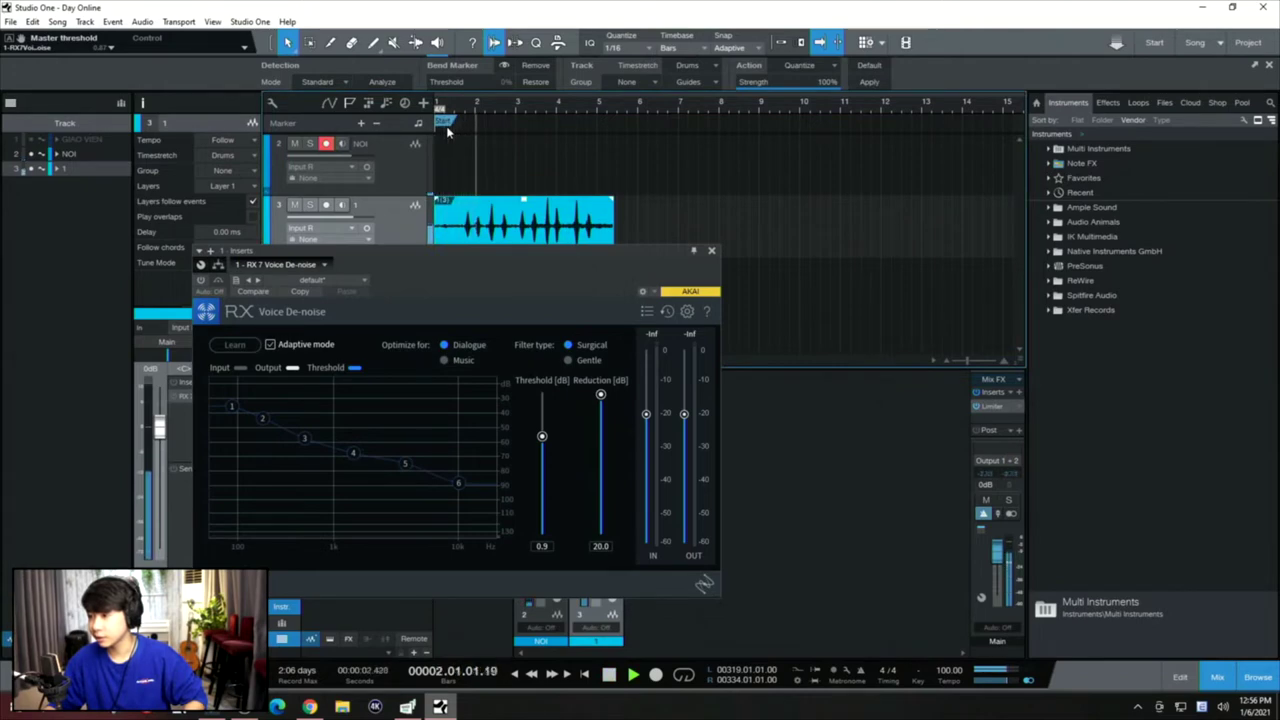
{"action": "key", "text": "space"}
{"action": "left_click", "coordinate": [341, 144]}
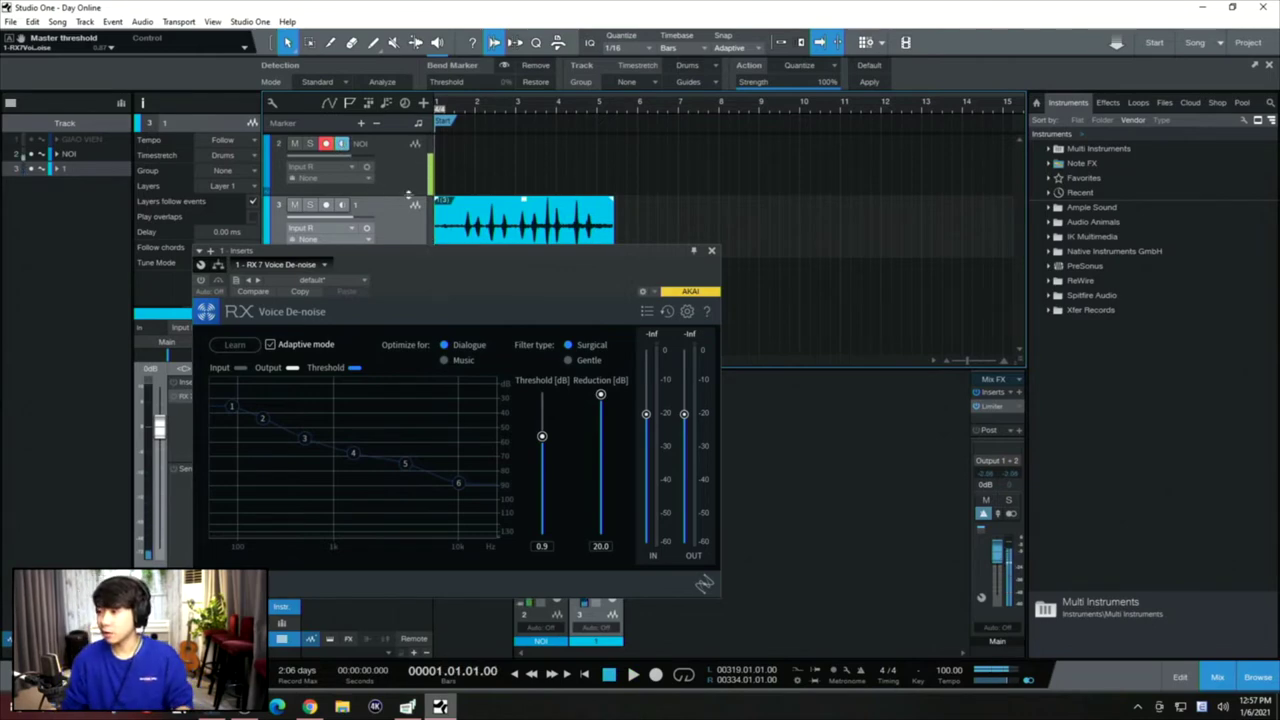
- Move the Voice De-noise window clear of the audio clip and reactivate the effect
{"action": "left_click_drag", "start_coordinate": [486, 252], "coordinate": [496, 337]}
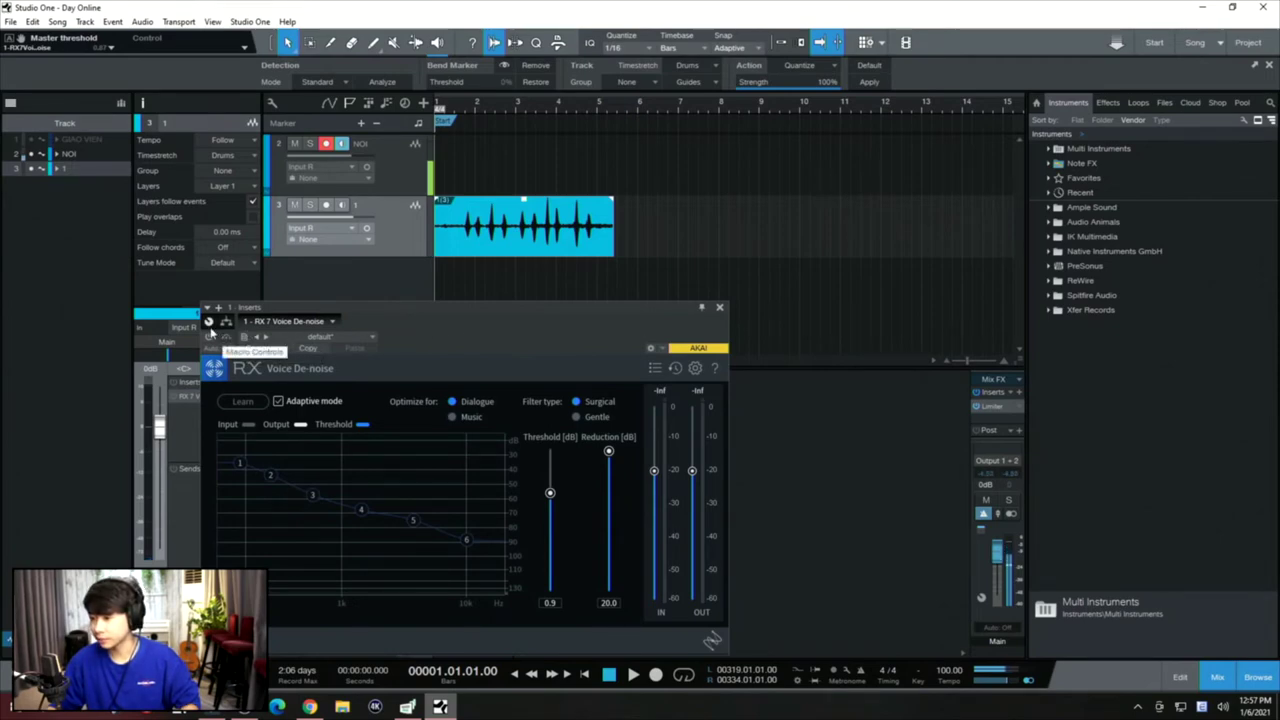
{"action": "left_click", "coordinate": [209, 338]}
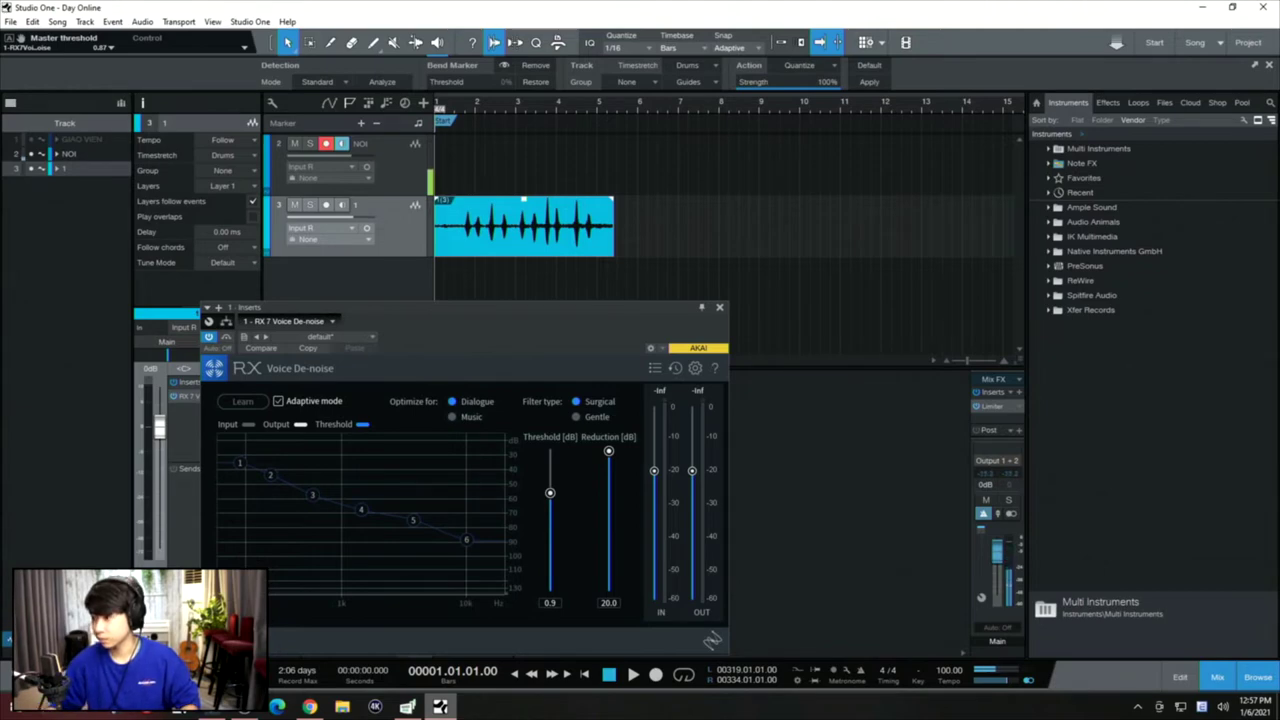
{"action": "left_click", "coordinate": [341, 146]}
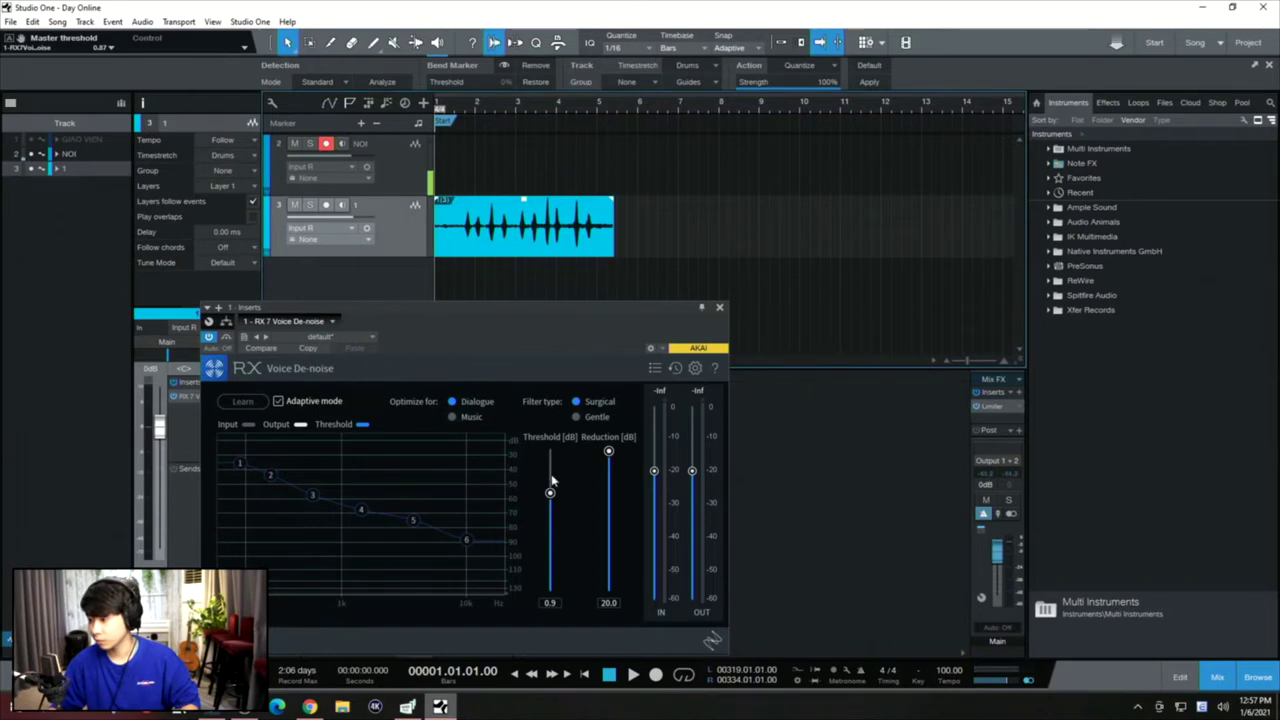
{"action": "left_click", "coordinate": [342, 145]}
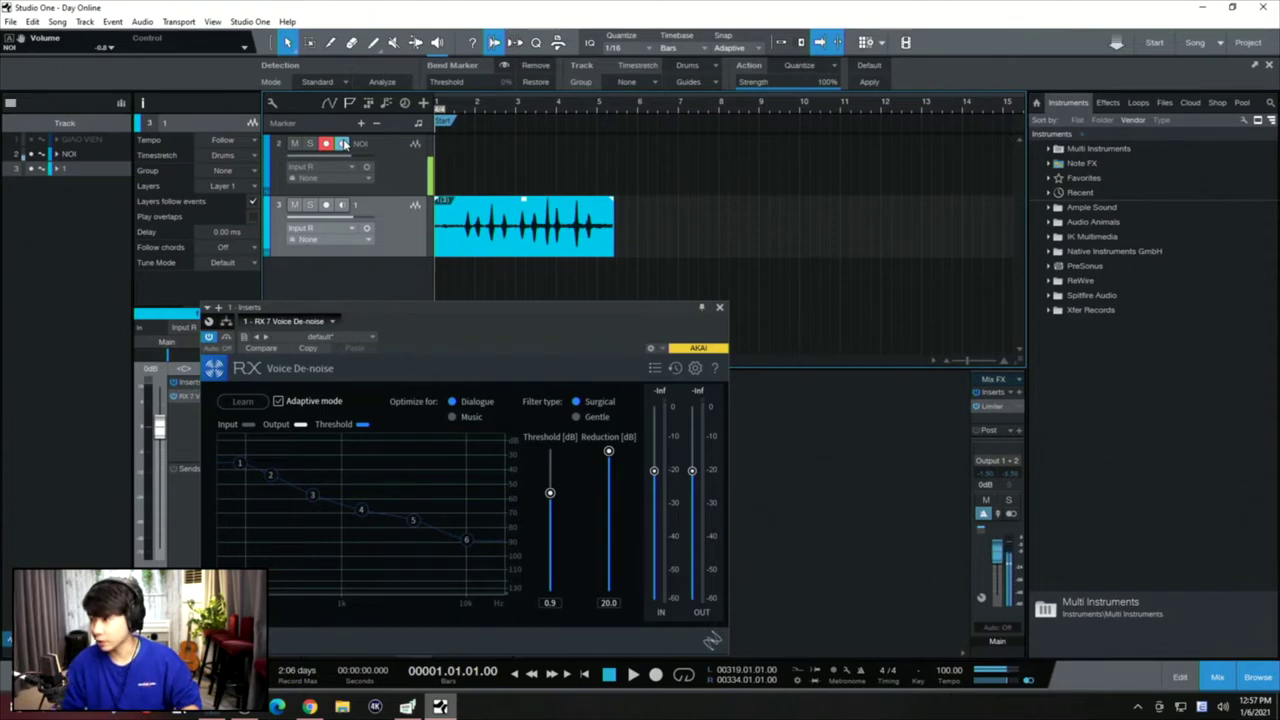
- While playing track 1 with NOI monitoring muted, set the Voice De-noise threshold to 10.0 dB, and close the effect window after stopping
{"action": "key", "text": "space"}
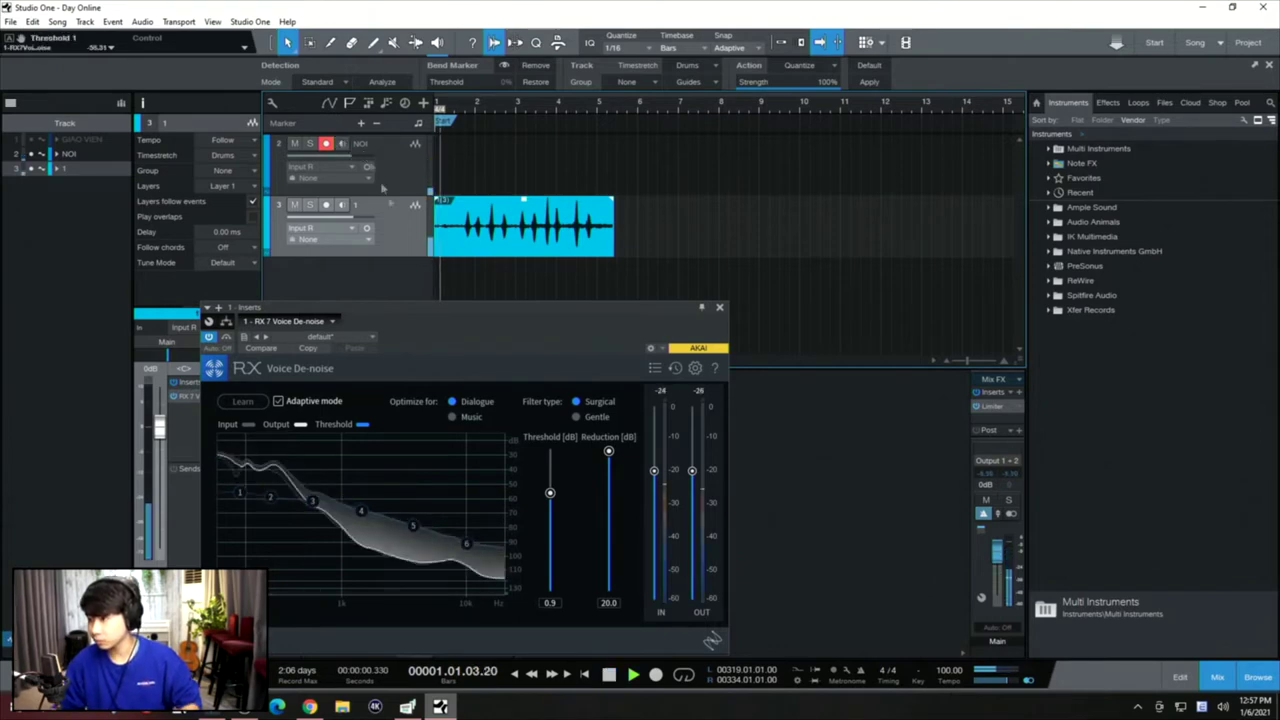
{"action": "left_click_drag", "start_coordinate": [550, 491], "coordinate": [550, 451]}
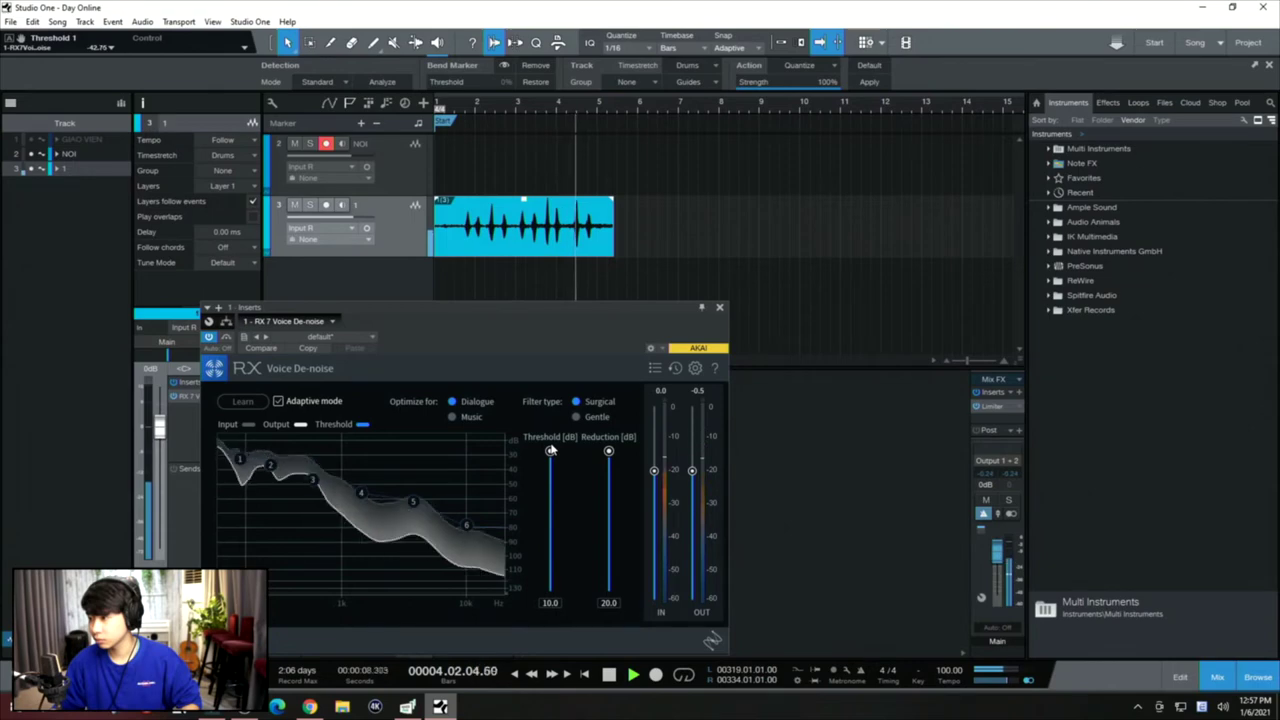
{"action": "key", "text": "space"}
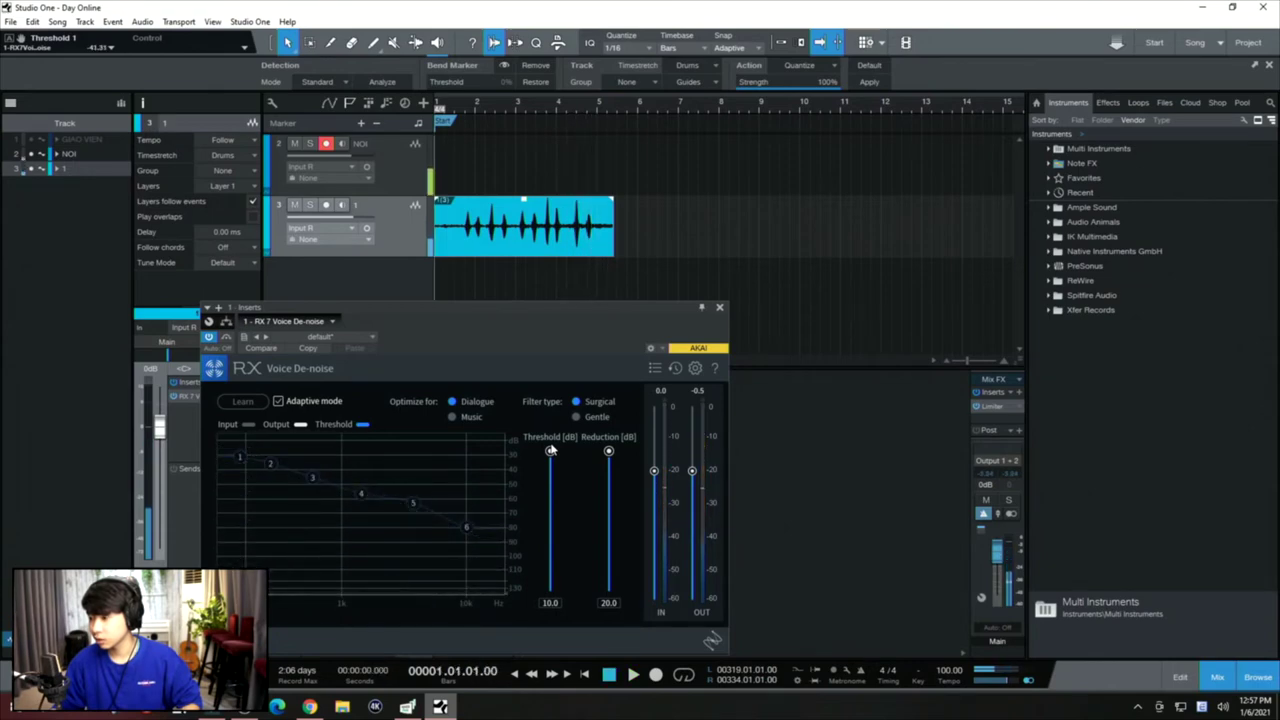
{"action": "left_click", "coordinate": [343, 144]}
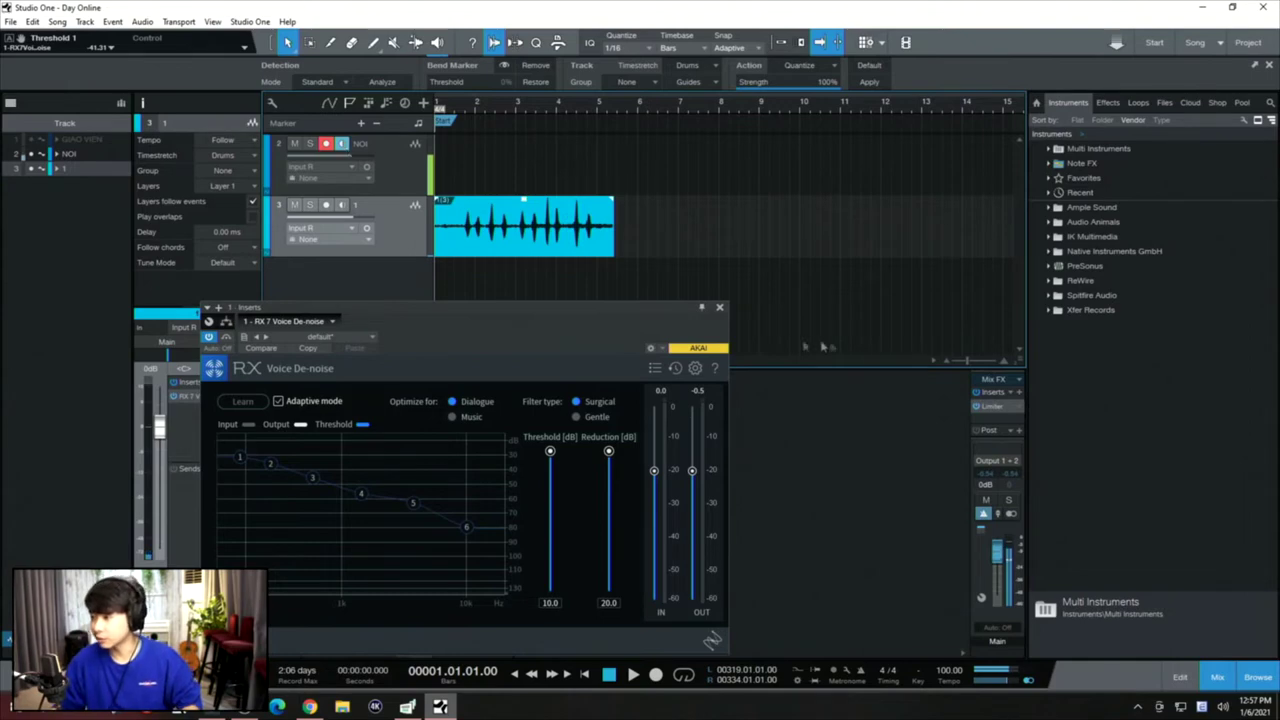
{"action": "left_click", "coordinate": [719, 307]}
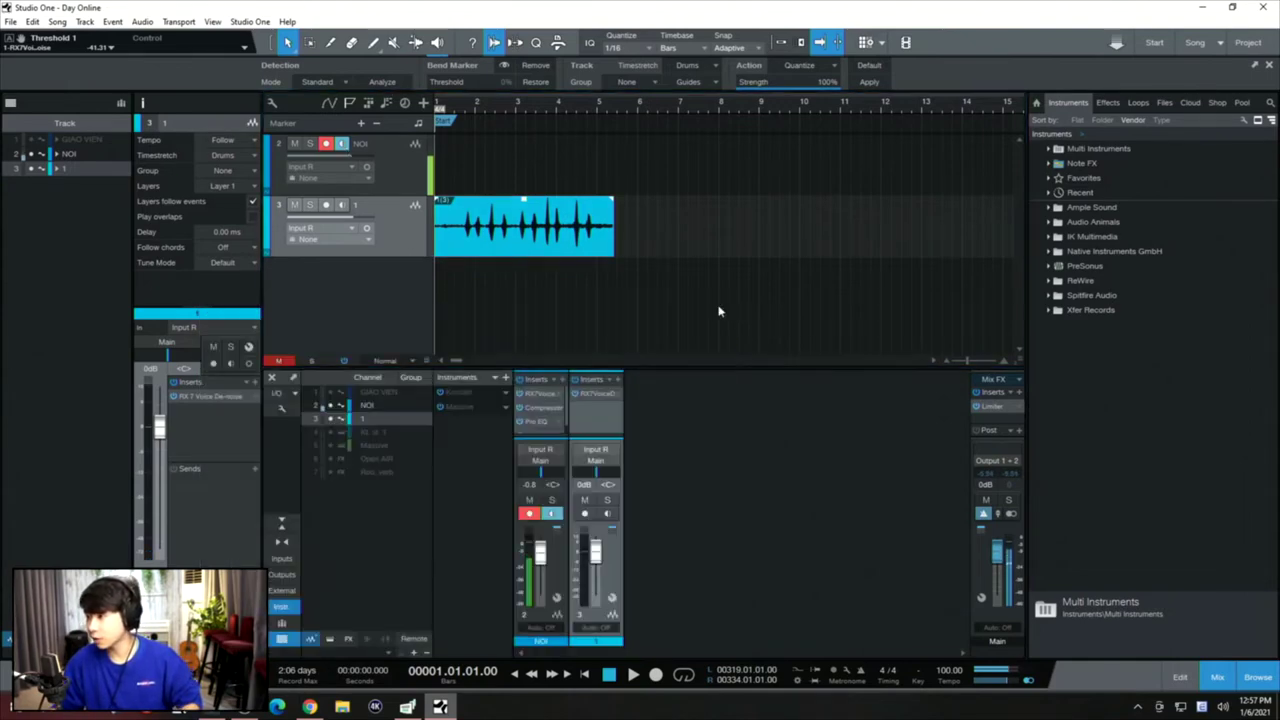
- Search the plug-ins for "rx" and add RX 7 Mouth De-click to track 1's inserts
{"action": "left_click", "coordinate": [619, 381]}
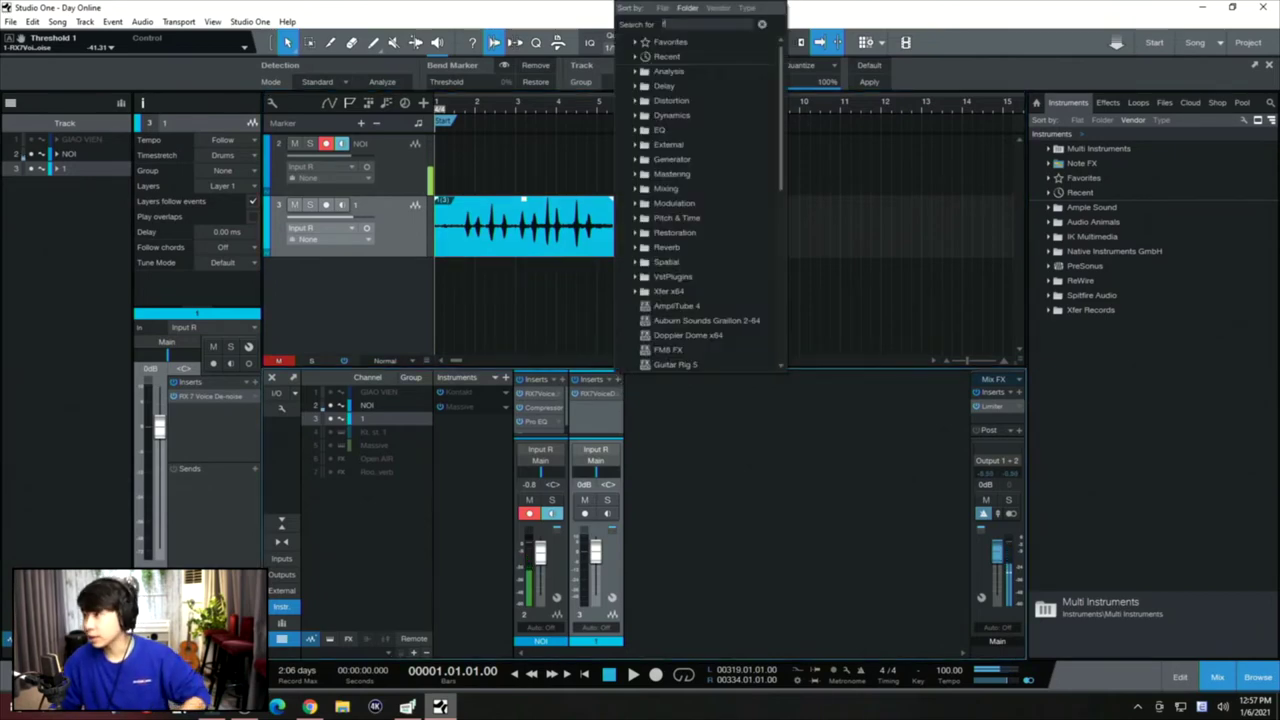
{"action": "type", "text": "fil"}
{"action": "key", "text": "BackSpace"}
{"action": "key", "text": "BackSpace"}
{"action": "key", "text": "BackSpace"}
{"action": "type", "text": "rx"}
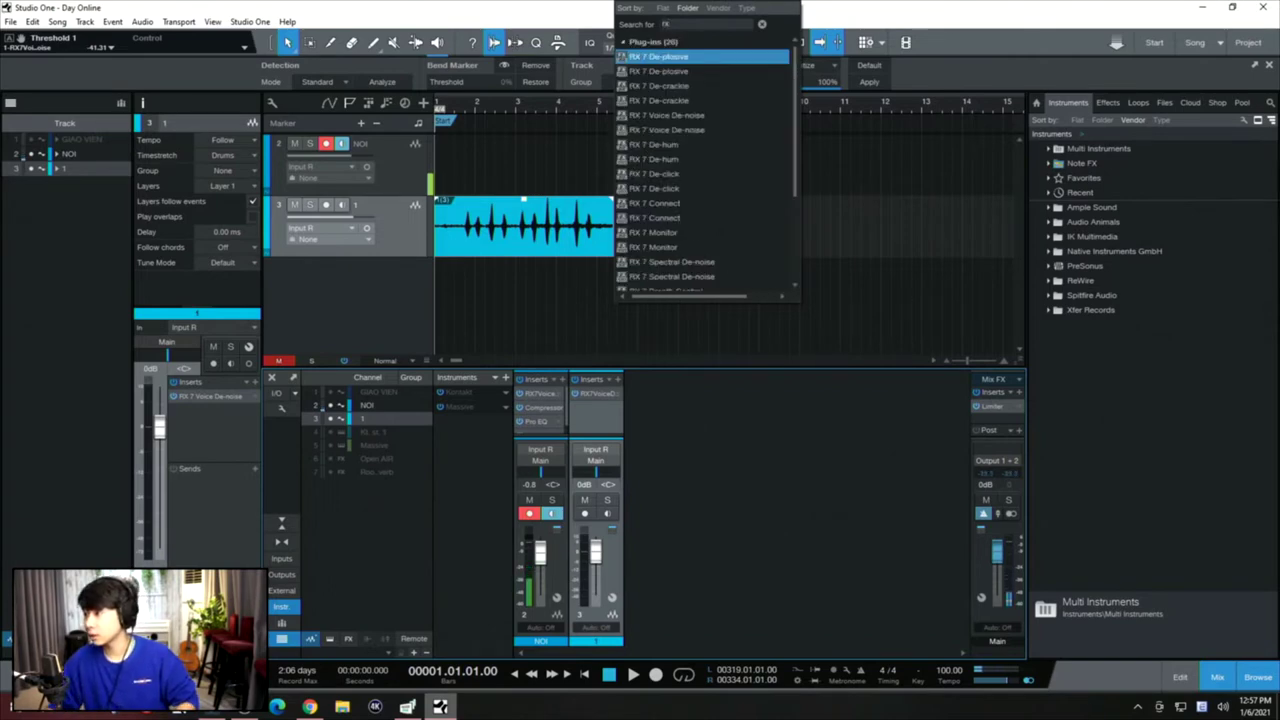
{"action": "scroll", "coordinate": [714, 205], "scroll_direction": "down", "scroll_amount": 5}
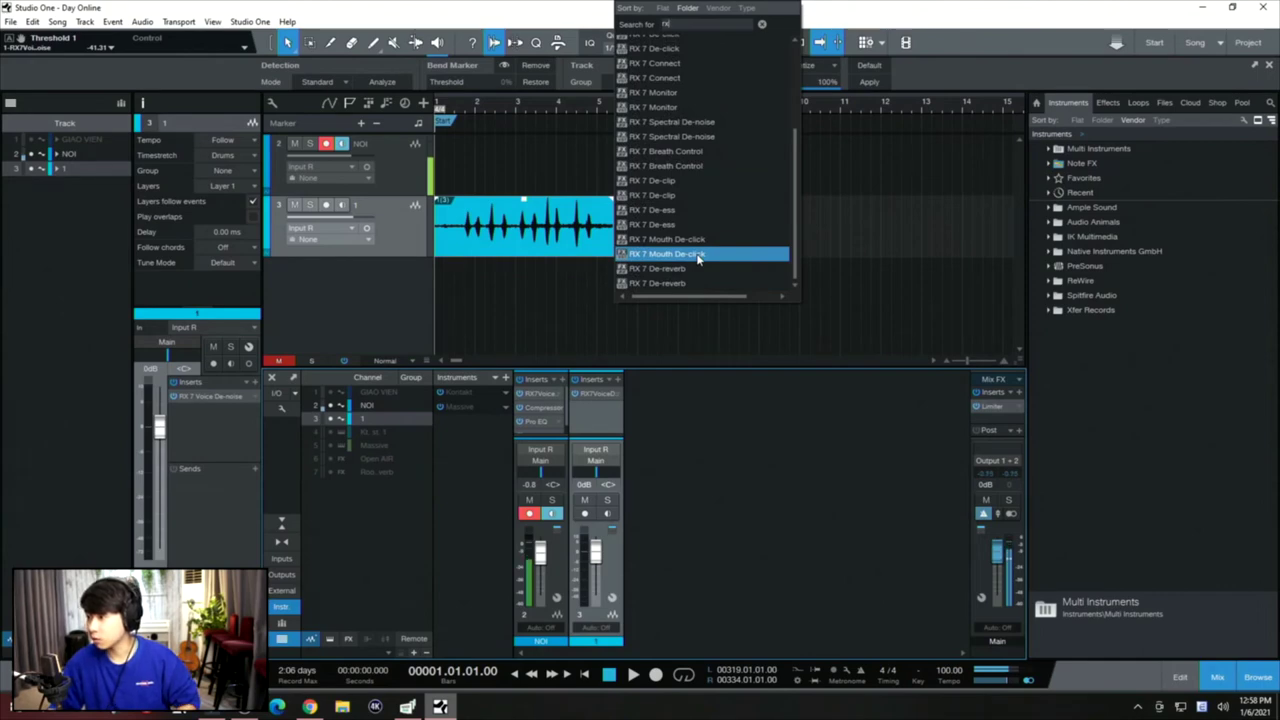
{"action": "left_click", "coordinate": [698, 255]}
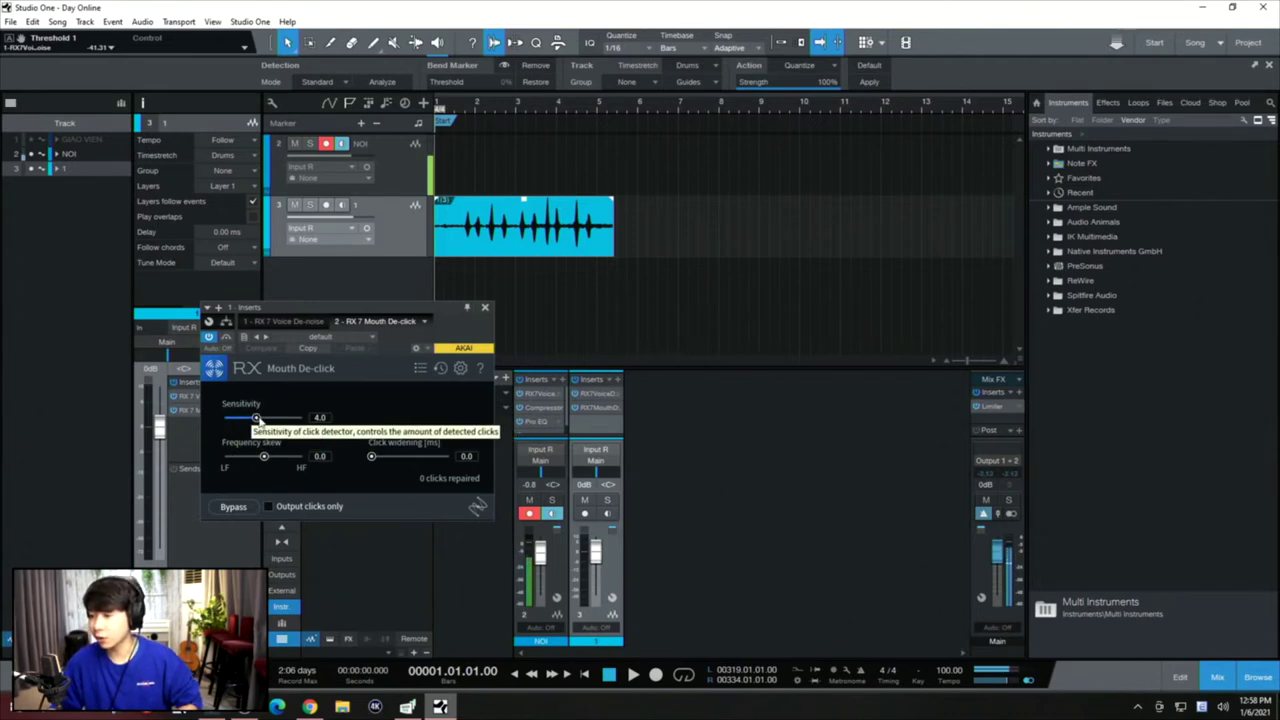
- Set the Mouth De-click sensitivity to 4.9 and audition track 1, closing the effect window after playback
{"action": "left_click_drag", "start_coordinate": [256, 419], "coordinate": [264, 420]}
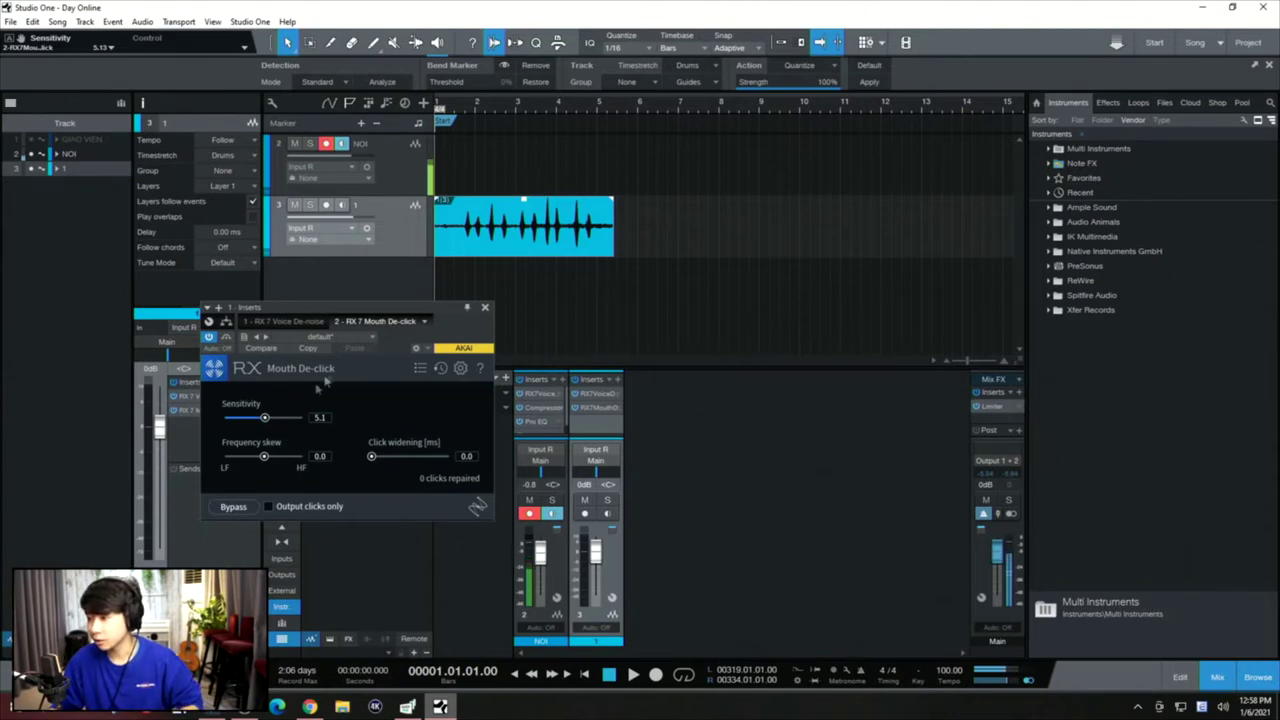
{"action": "left_click", "coordinate": [270, 420]}
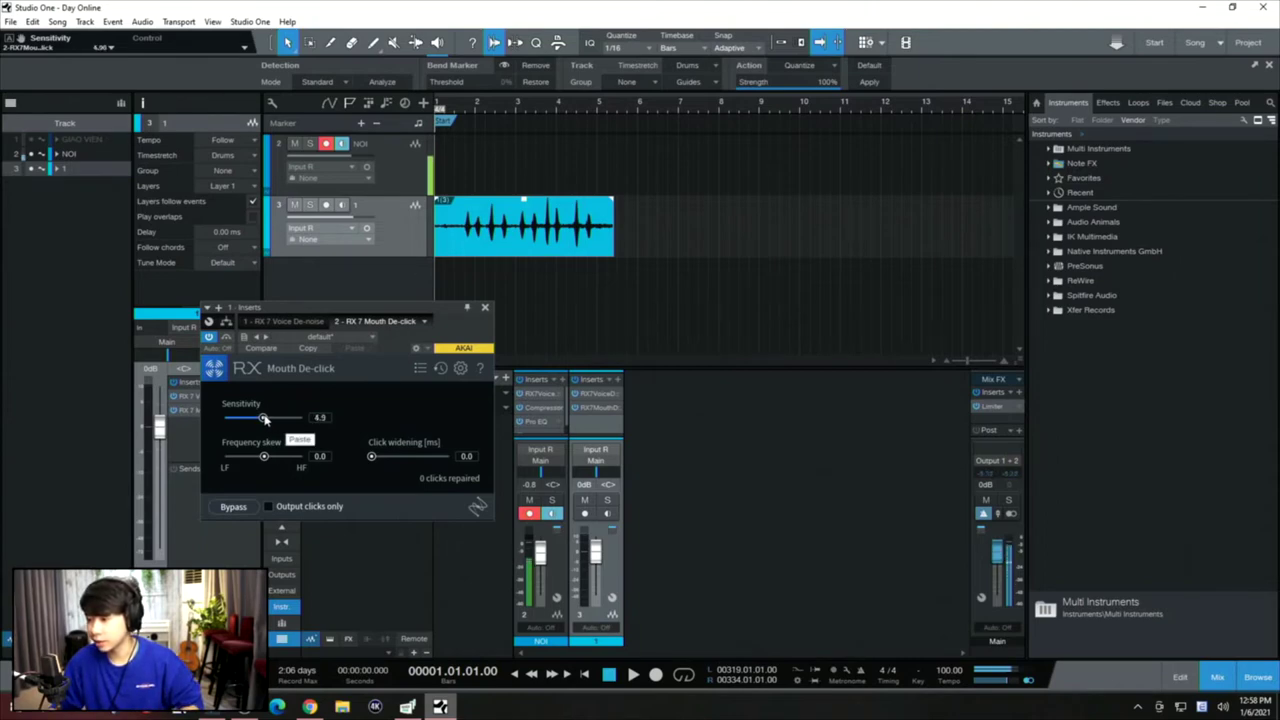
{"action": "key", "text": "space"}
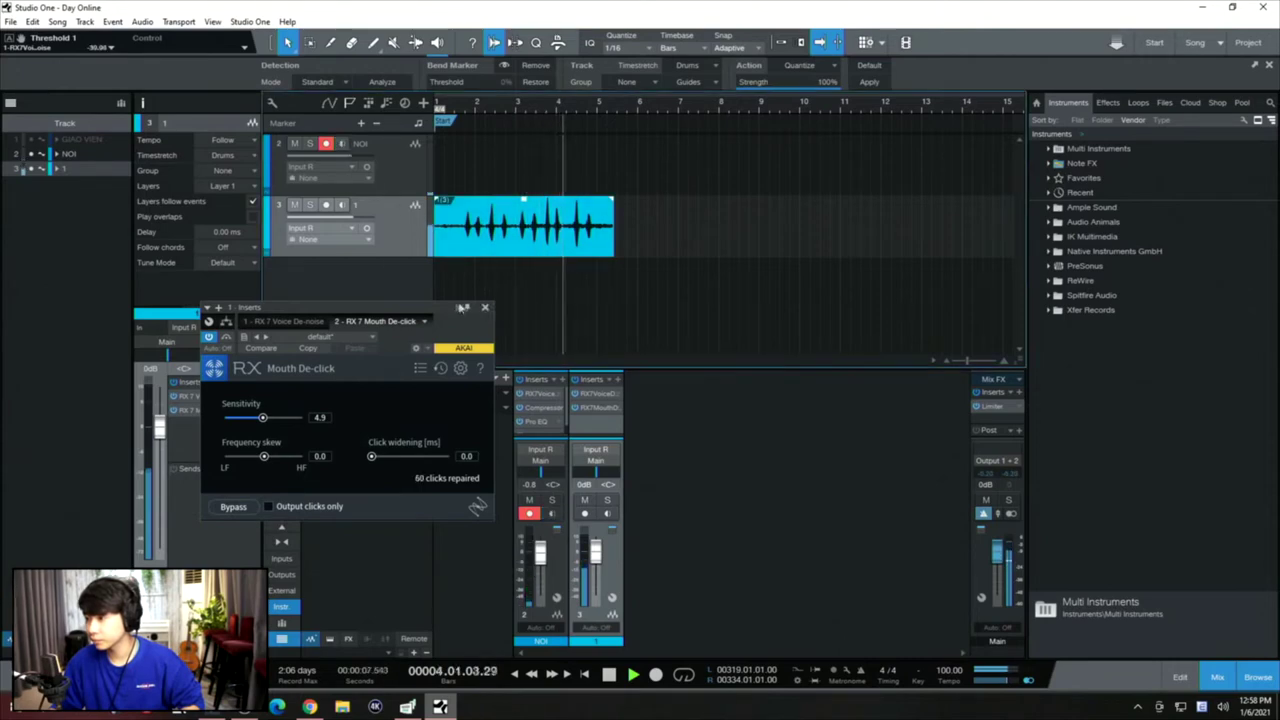
{"action": "key", "text": "space"}
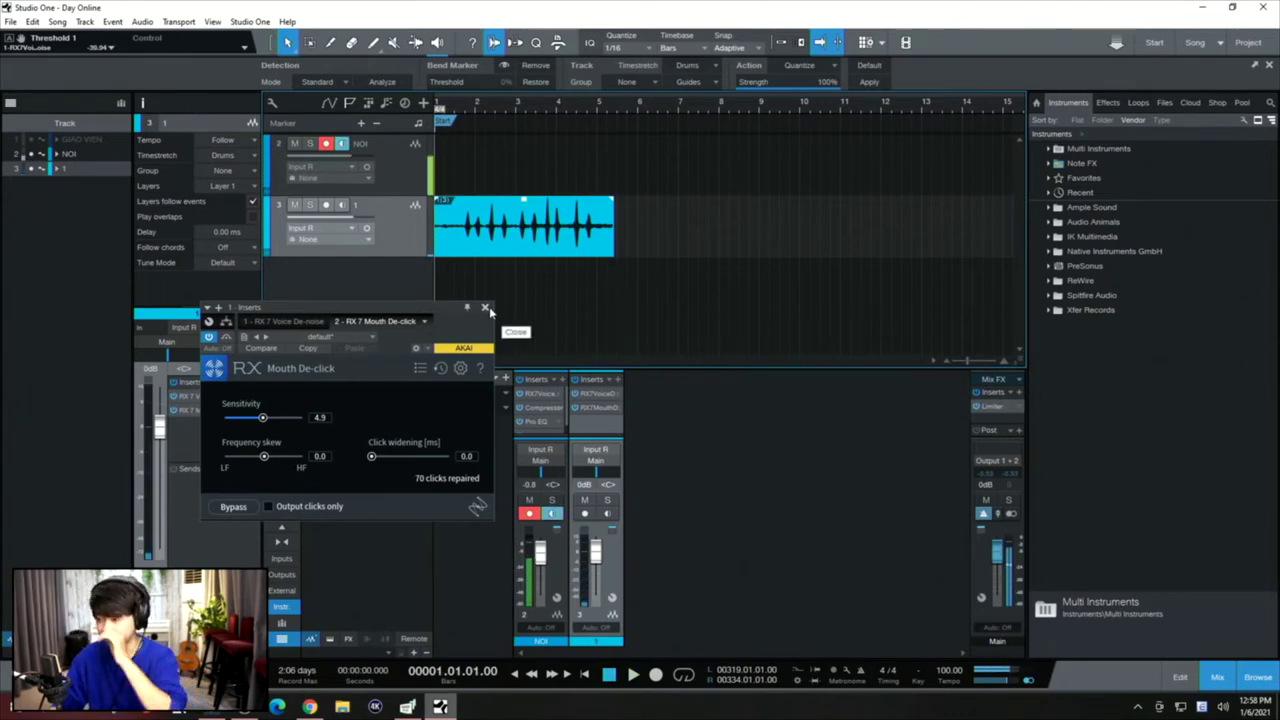
{"action": "left_click", "coordinate": [485, 307]}
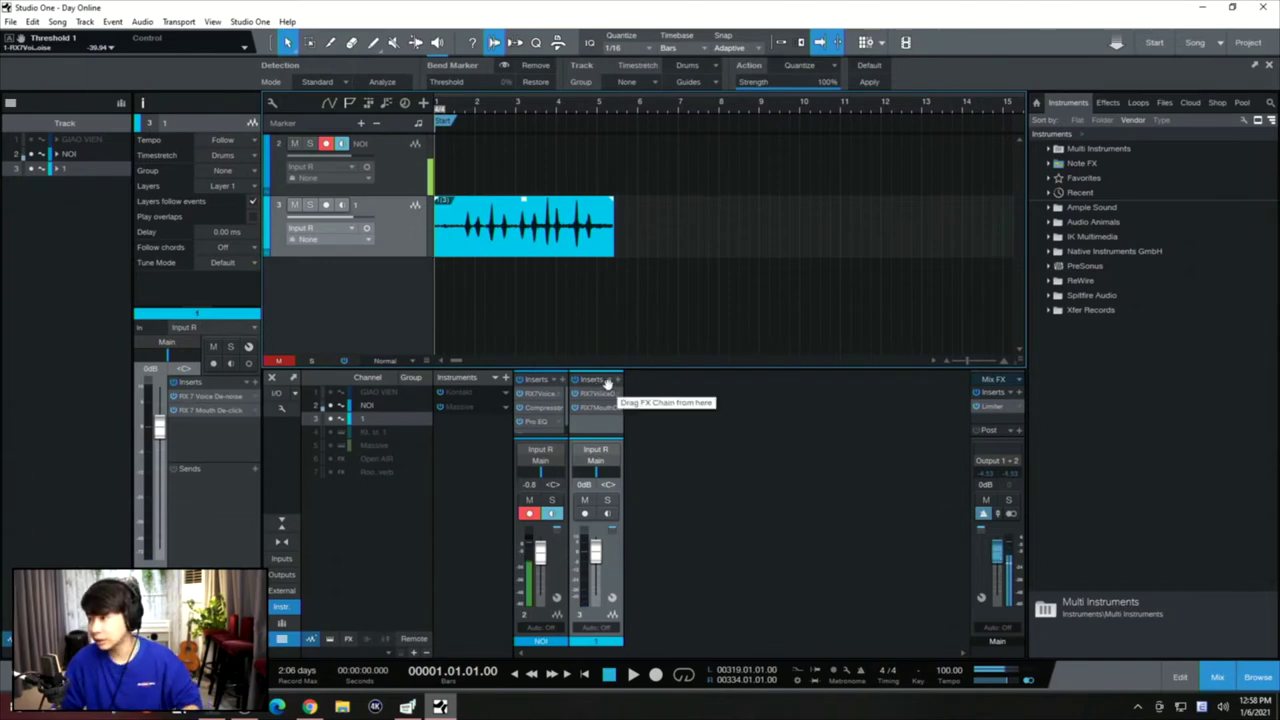
- Enlarge the mixer's insert area and copy Mouth De-click from track 1 to the NOI channel between Compressor and Pro EQ
{"action": "left_click", "coordinate": [555, 395]}
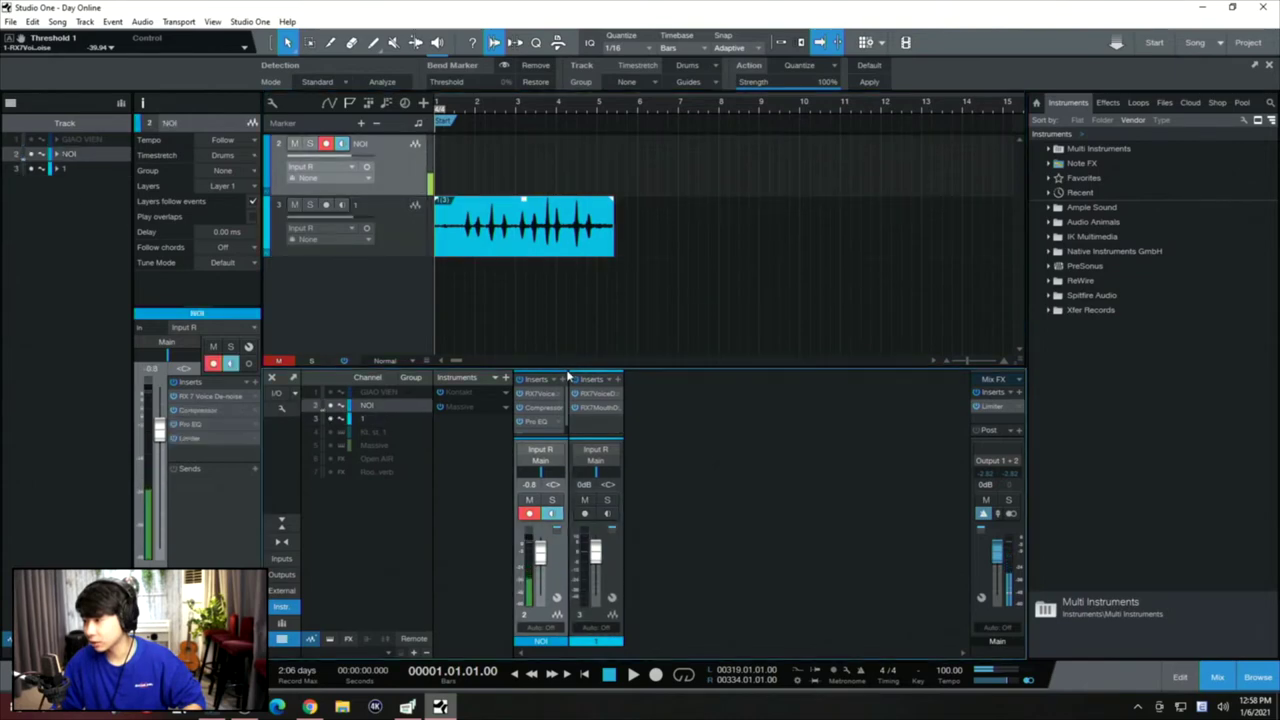
{"action": "left_click_drag", "start_coordinate": [567, 370], "coordinate": [572, 330]}
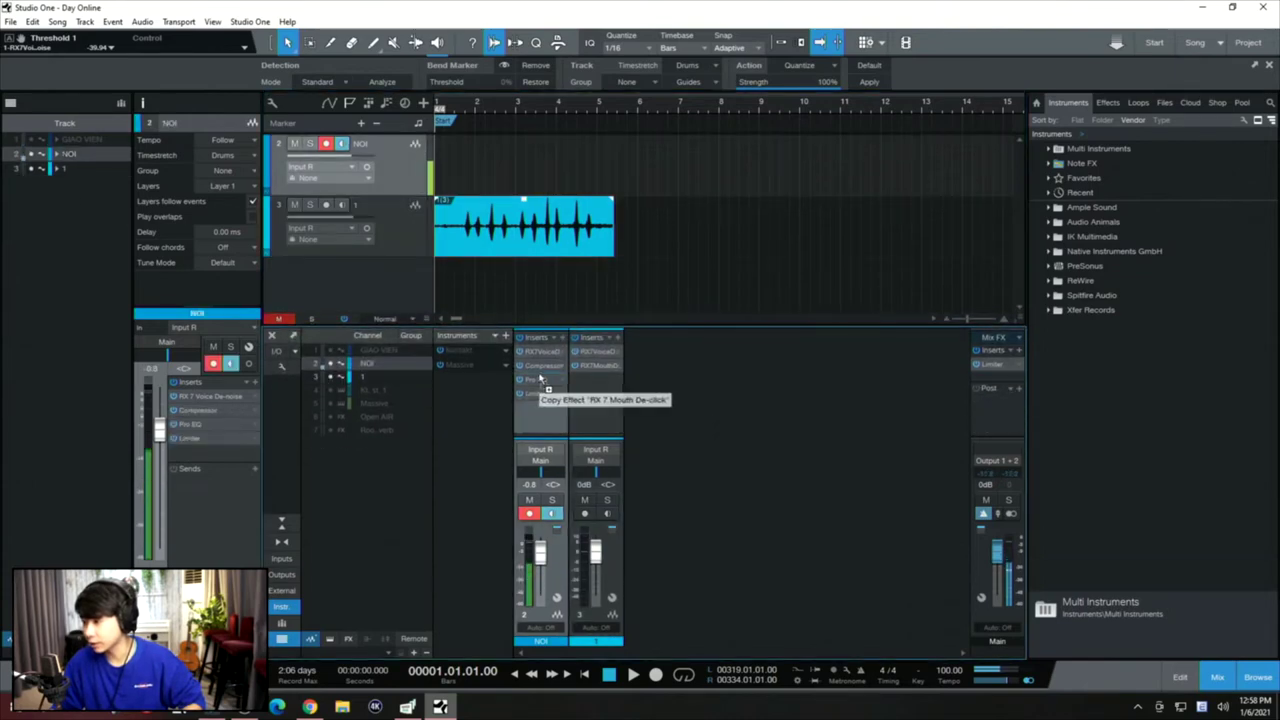
{"action": "double_click", "coordinate": [545, 380]}
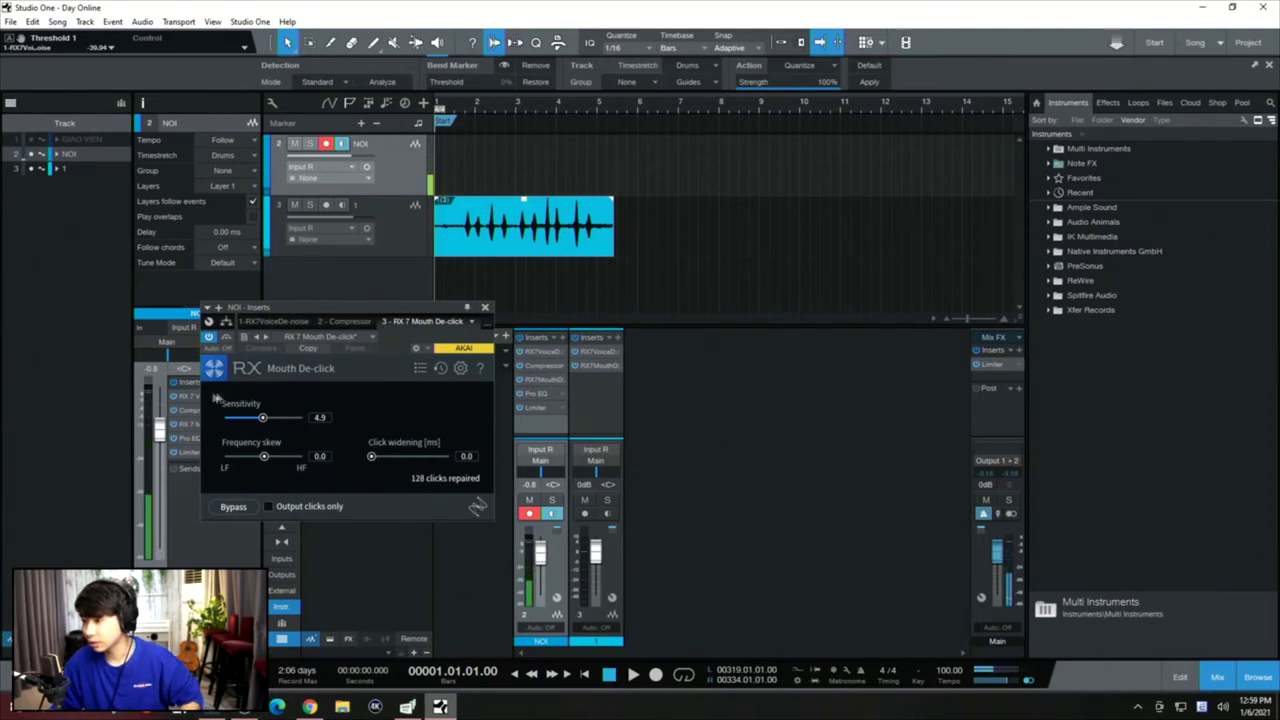
- Deactivate Mouth De-click on the NOI channel and check its count of repaired clicks
{"action": "left_click", "coordinate": [434, 488]}
{"action": "left_click", "coordinate": [434, 486]}
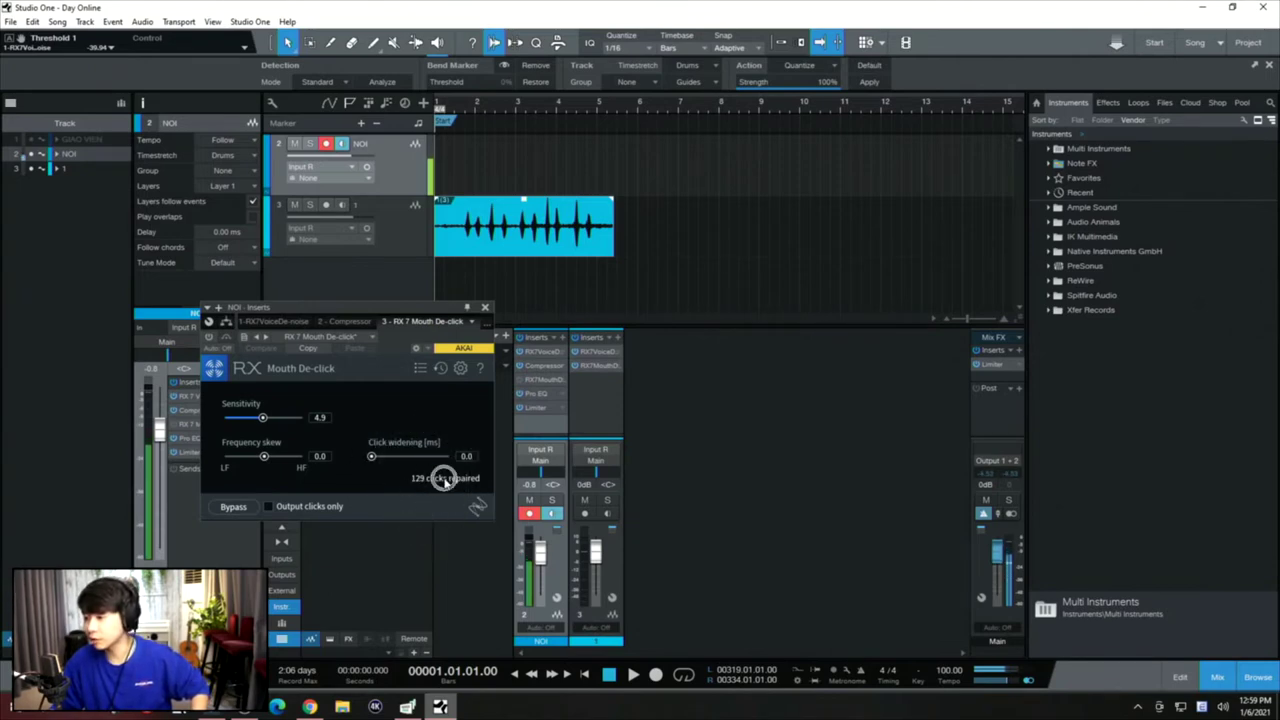
{"action": "left_click", "coordinate": [434, 484]}
{"action": "left_click", "coordinate": [436, 482]}
{"action": "left_click", "coordinate": [440, 484]}
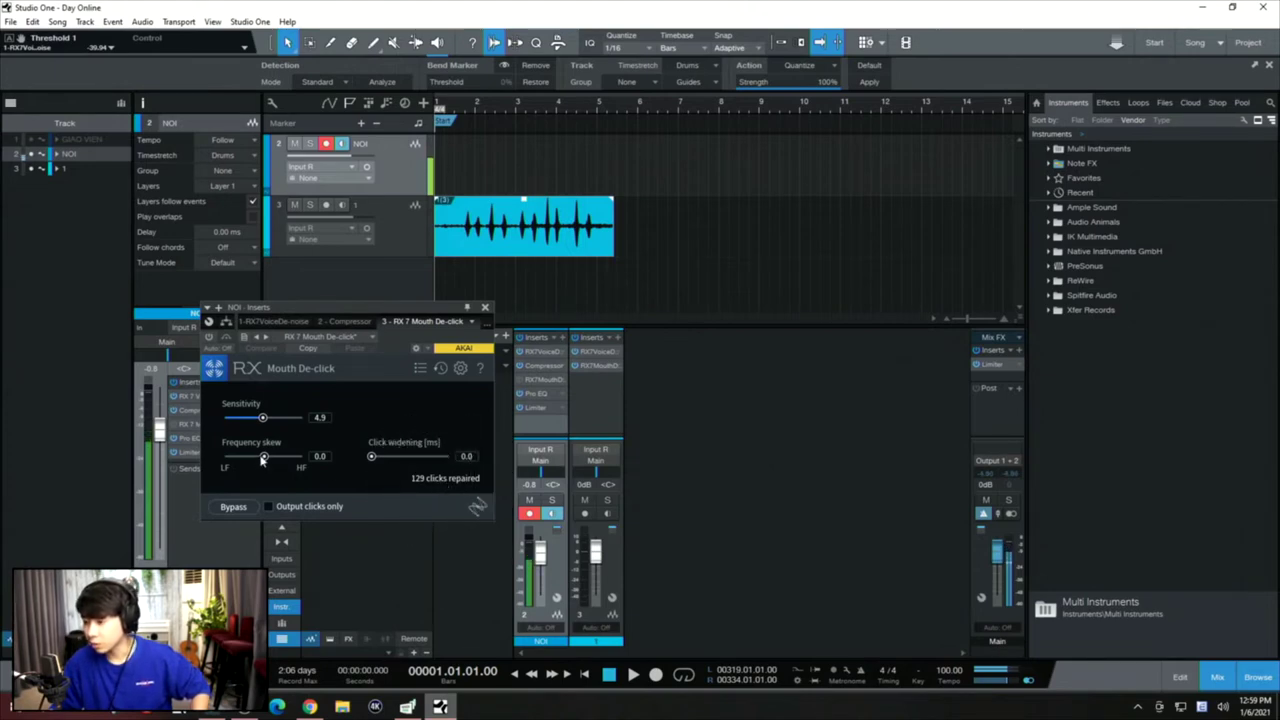
- Examine the Frequency skew setting of Mouth De-click on the NOI channel
{"action": "left_click", "coordinate": [262, 458]}
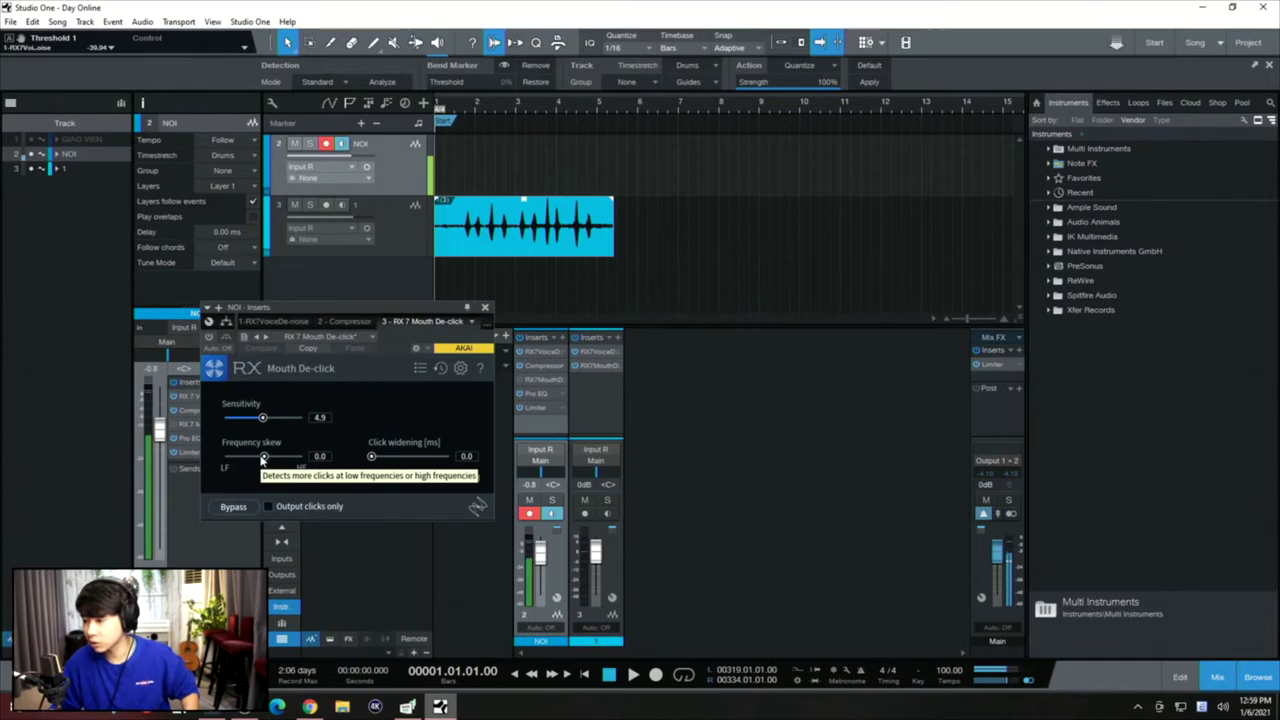
{"action": "left_click", "coordinate": [263, 457]}
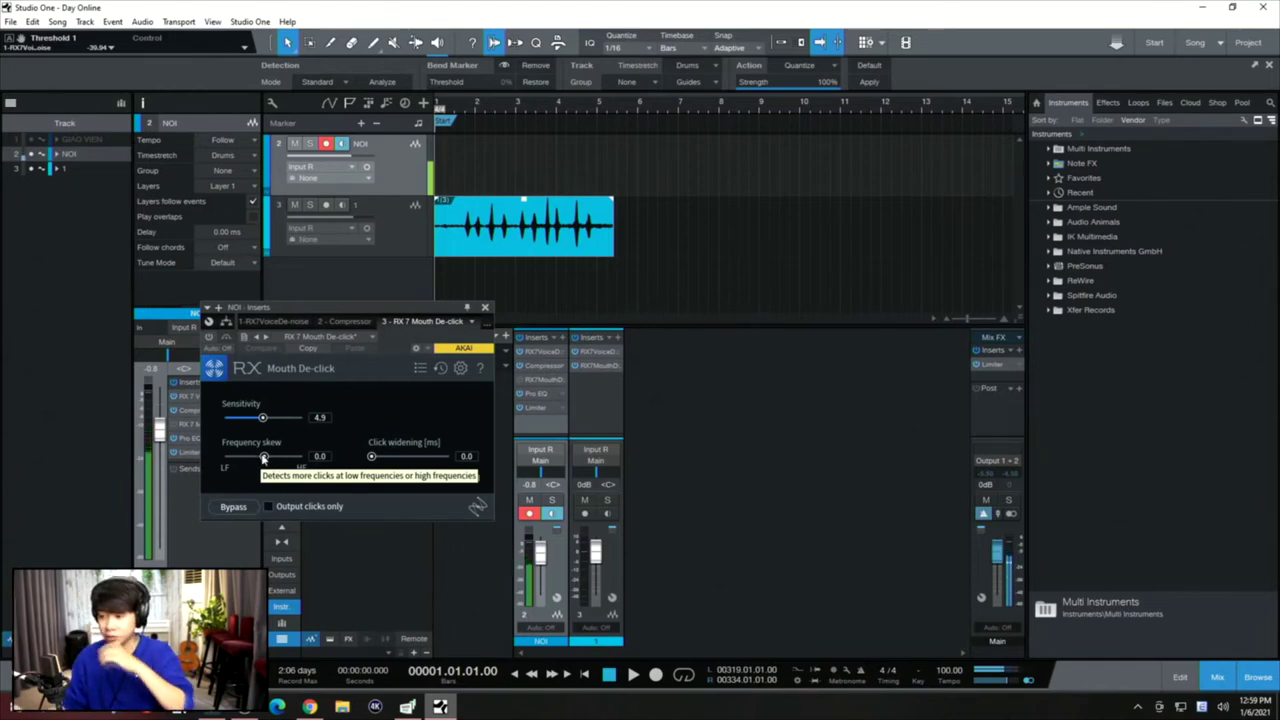
{"action": "mouse_move", "coordinate": [263, 457]}
{"action": "left_mouse_down"}
{"action": "mouse_move", "coordinate": [284, 461]}
{"action": "mouse_move", "coordinate": [242, 461]}
{"action": "mouse_move", "coordinate": [266, 462]}
{"action": "left_mouse_up"}
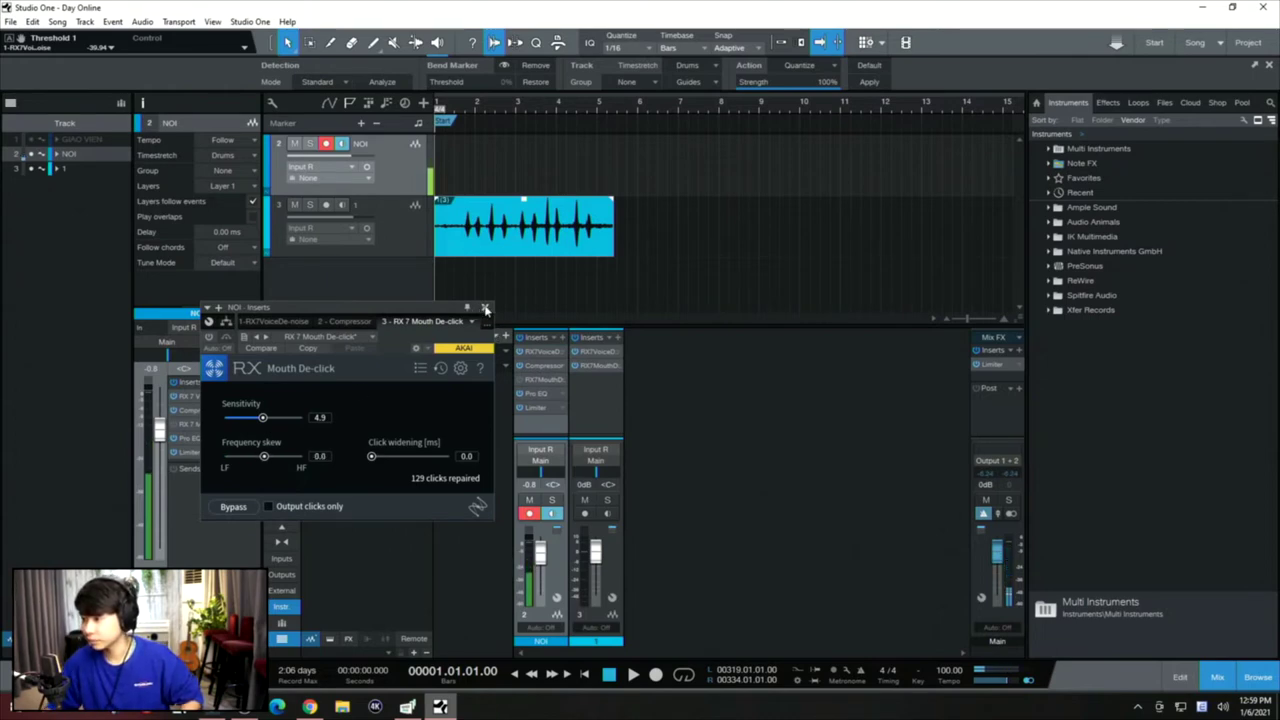
- Insert RX 7 De-plosive on track 1 and look over its Sensitivity, Strength and Frequency limit settings
{"action": "left_click", "coordinate": [485, 309]}
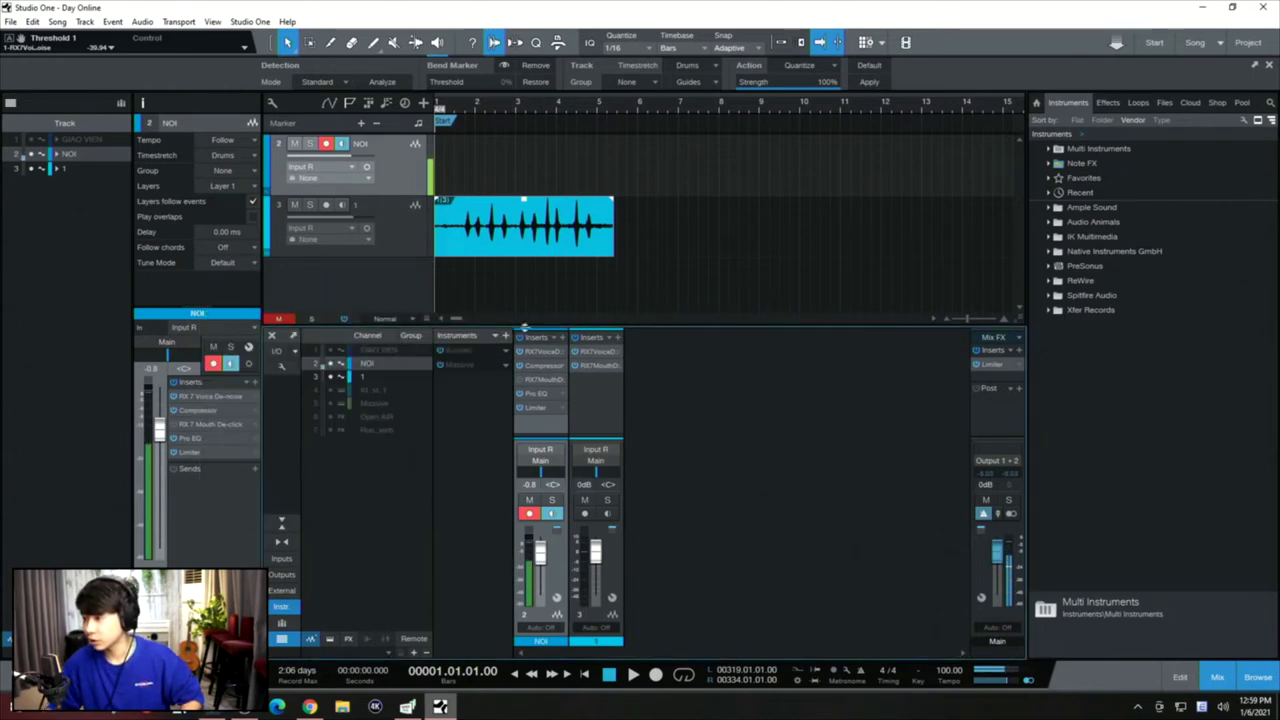
{"action": "left_click", "coordinate": [617, 339]}
{"action": "type", "text": "rx"}
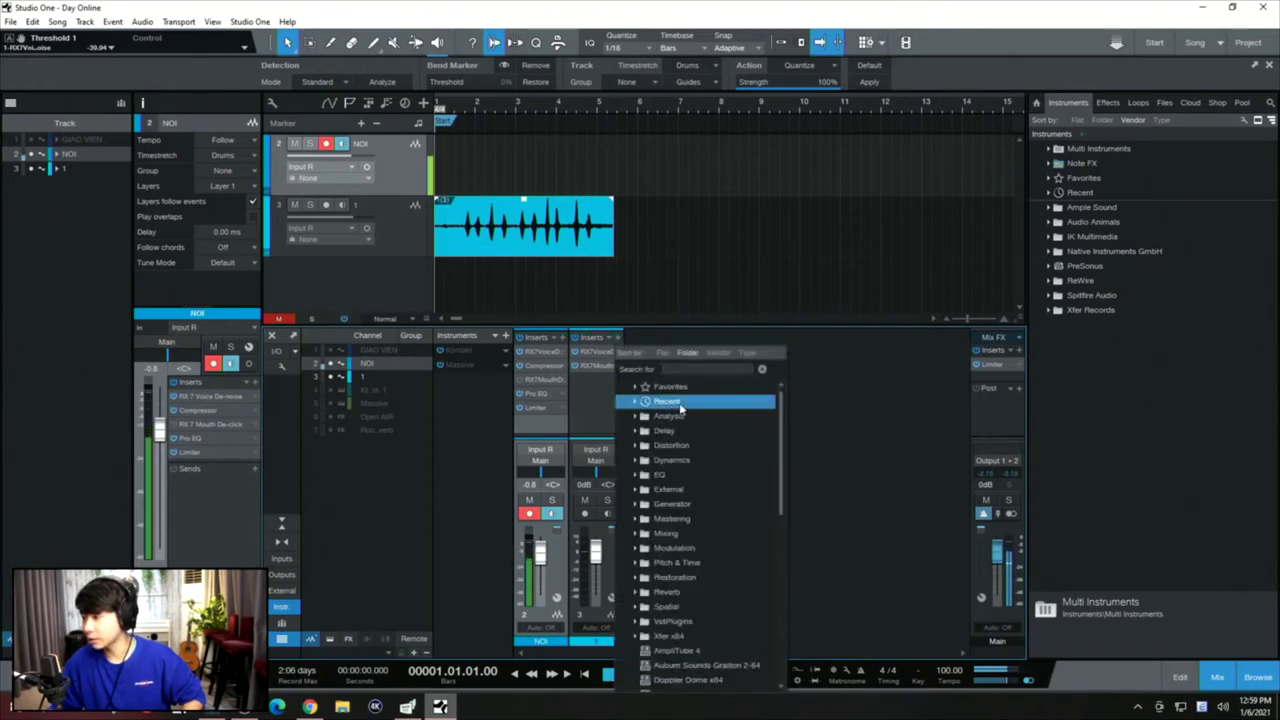
{"action": "scroll", "coordinate": [700, 480], "scroll_direction": "down", "scroll_amount": 2}
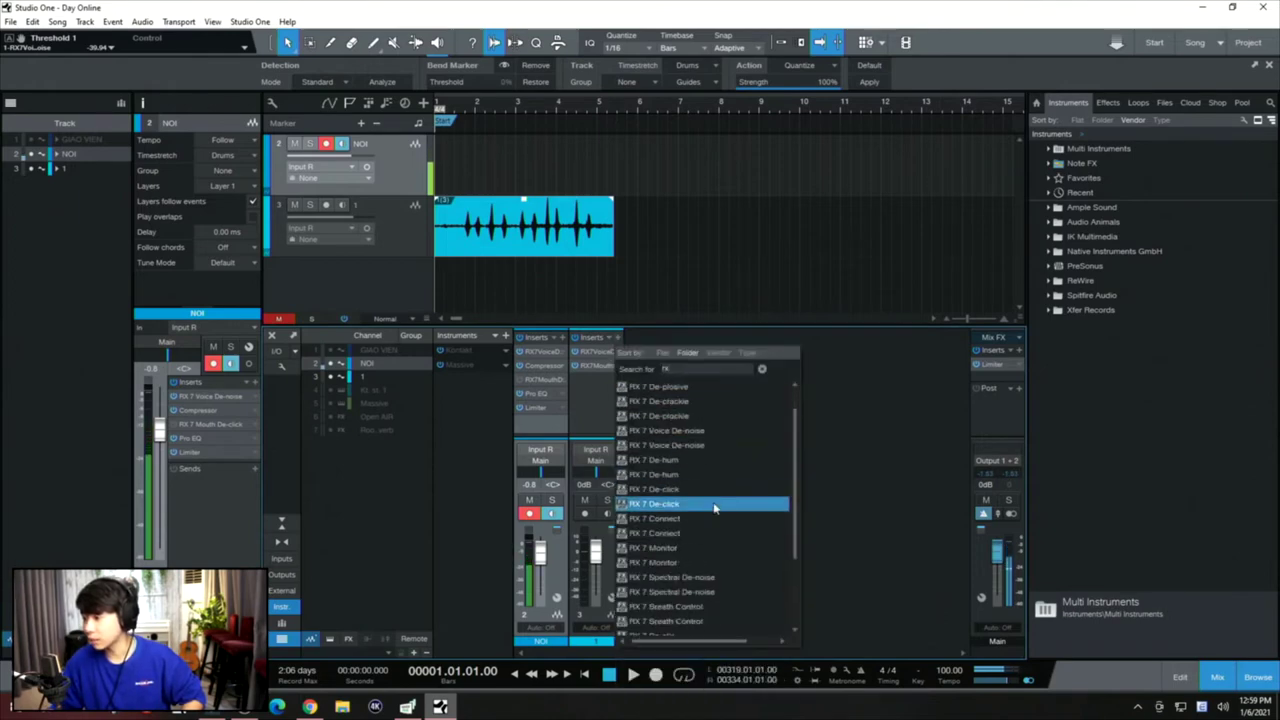
{"action": "scroll", "coordinate": [711, 440], "scroll_direction": "up", "scroll_amount": 2}
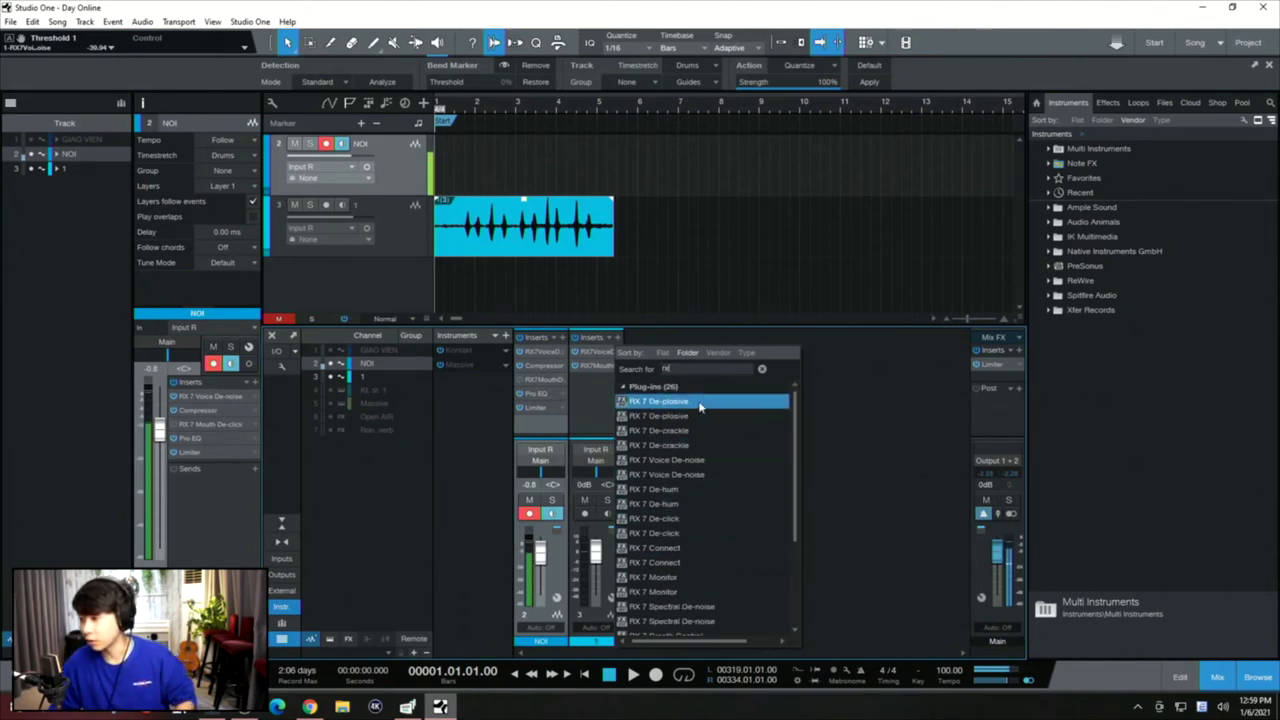
{"action": "left_click", "coordinate": [700, 402]}
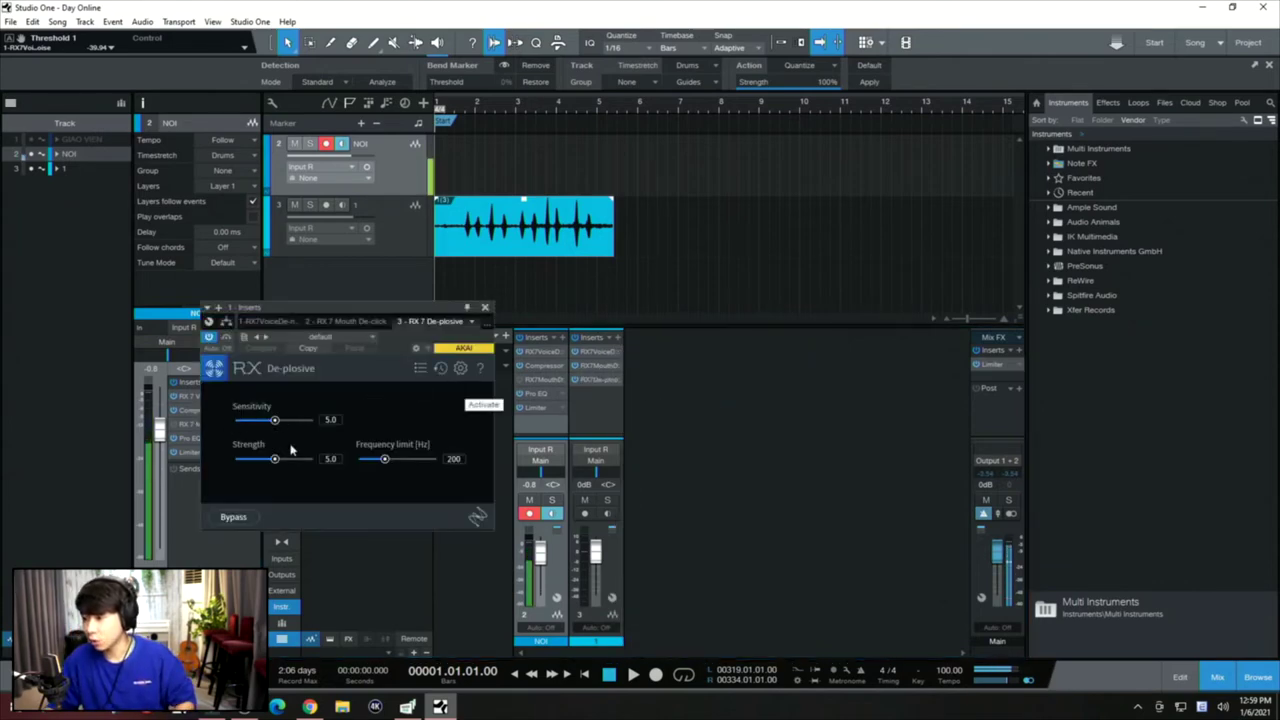
{"action": "left_click", "coordinate": [256, 422]}
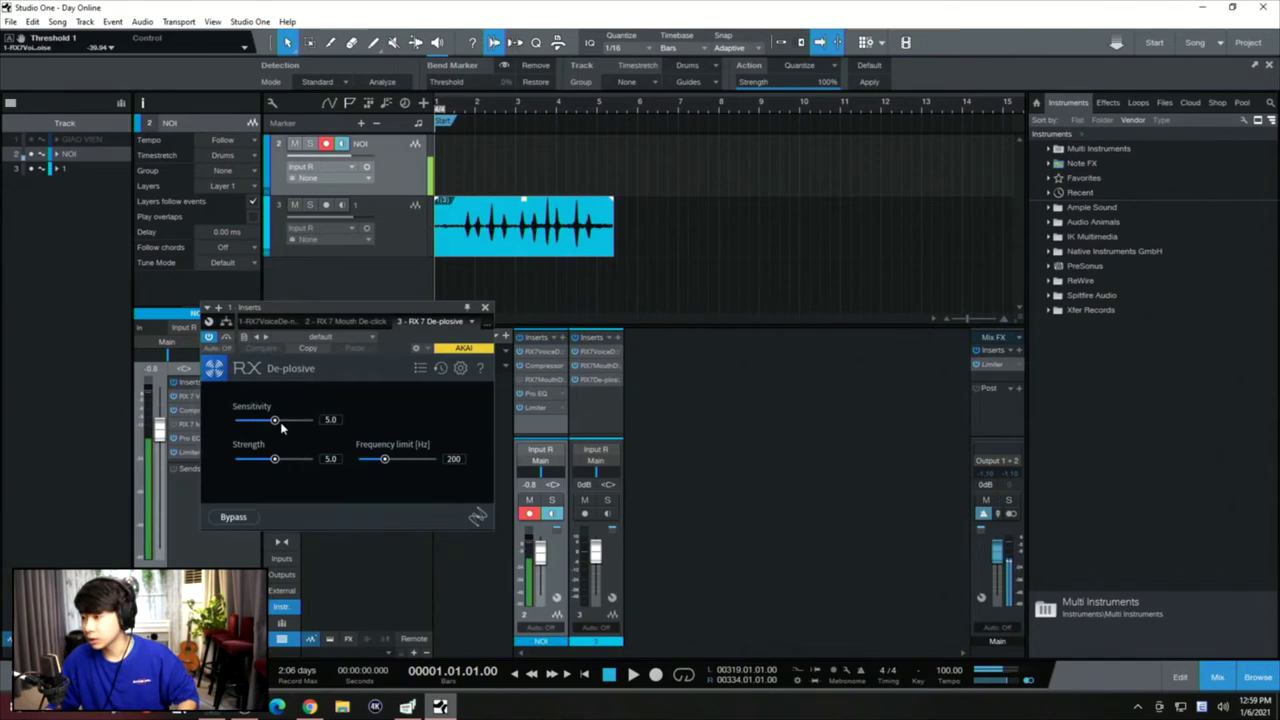
{"action": "left_click", "coordinate": [281, 424]}
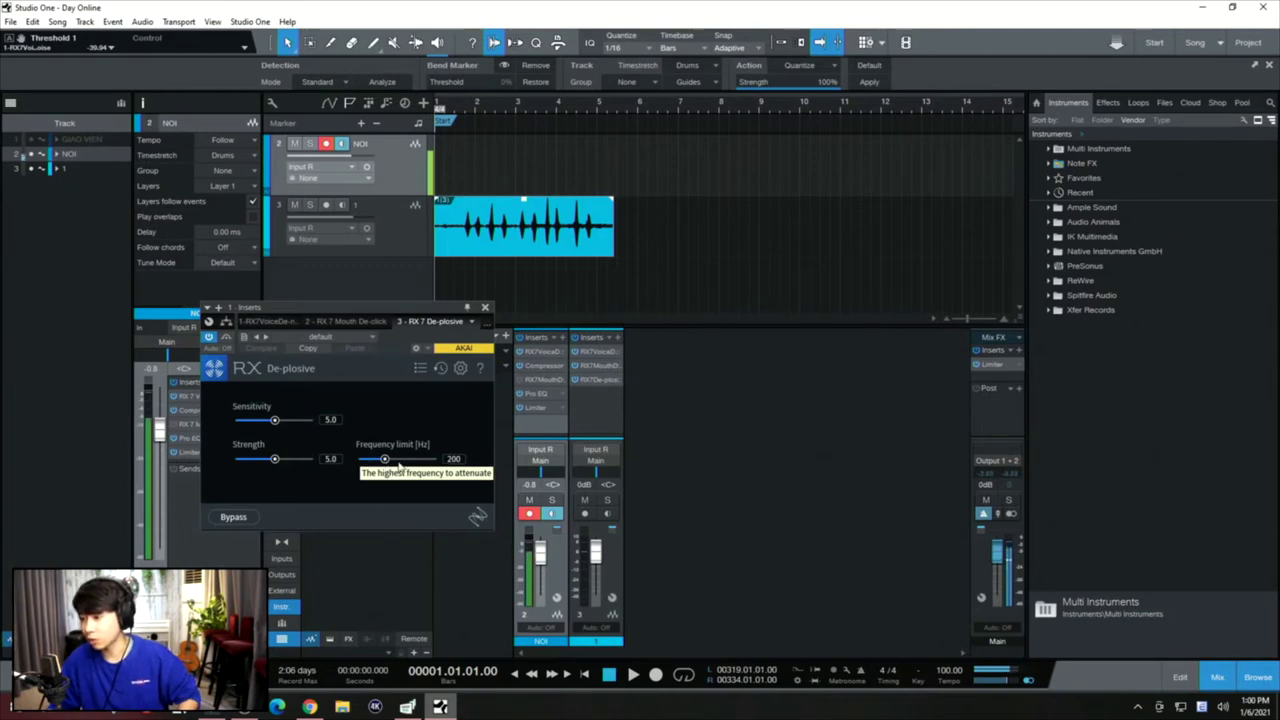
- Remove RX 7 De-plosive from track 1's inserts
{"action": "left_click", "coordinate": [471, 322]}
{"action": "left_click", "coordinate": [470, 399]}
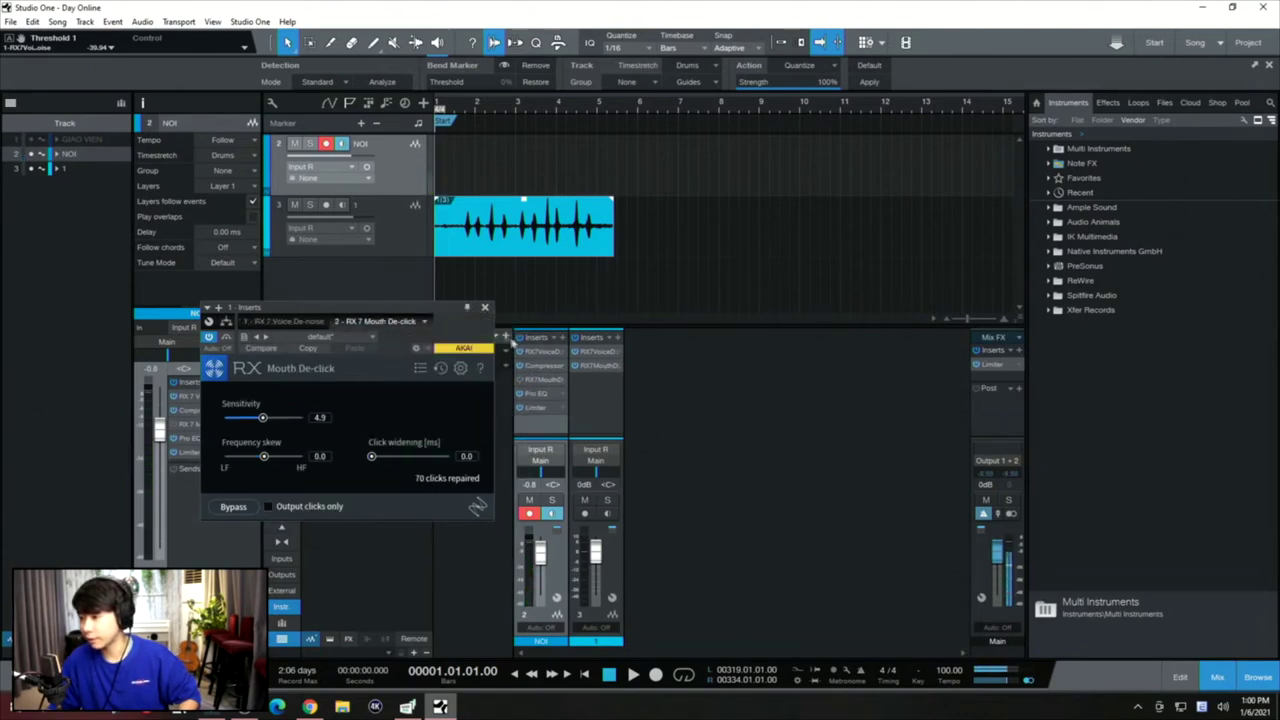
- Insert RX 7 De-hum on track 1 after Mouth De-click, look over its settings and close the effect window
{"action": "left_click", "coordinate": [619, 339]}
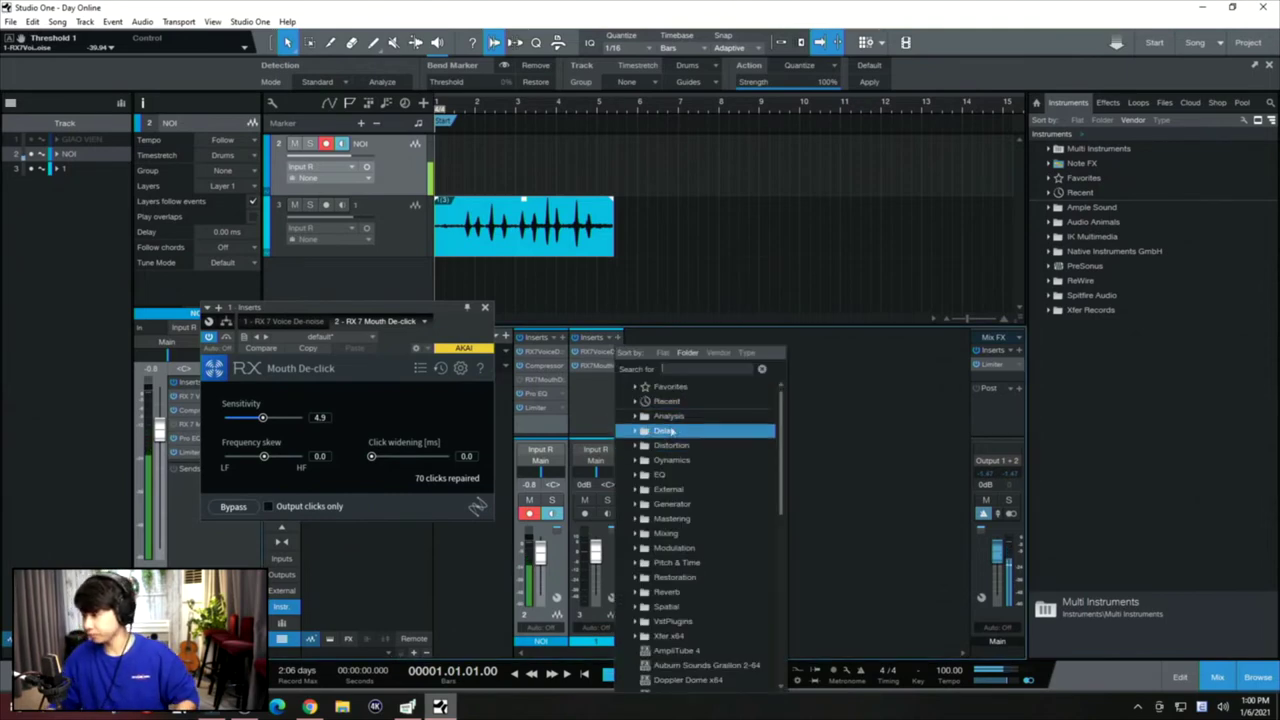
{"action": "type", "text": "rx"}
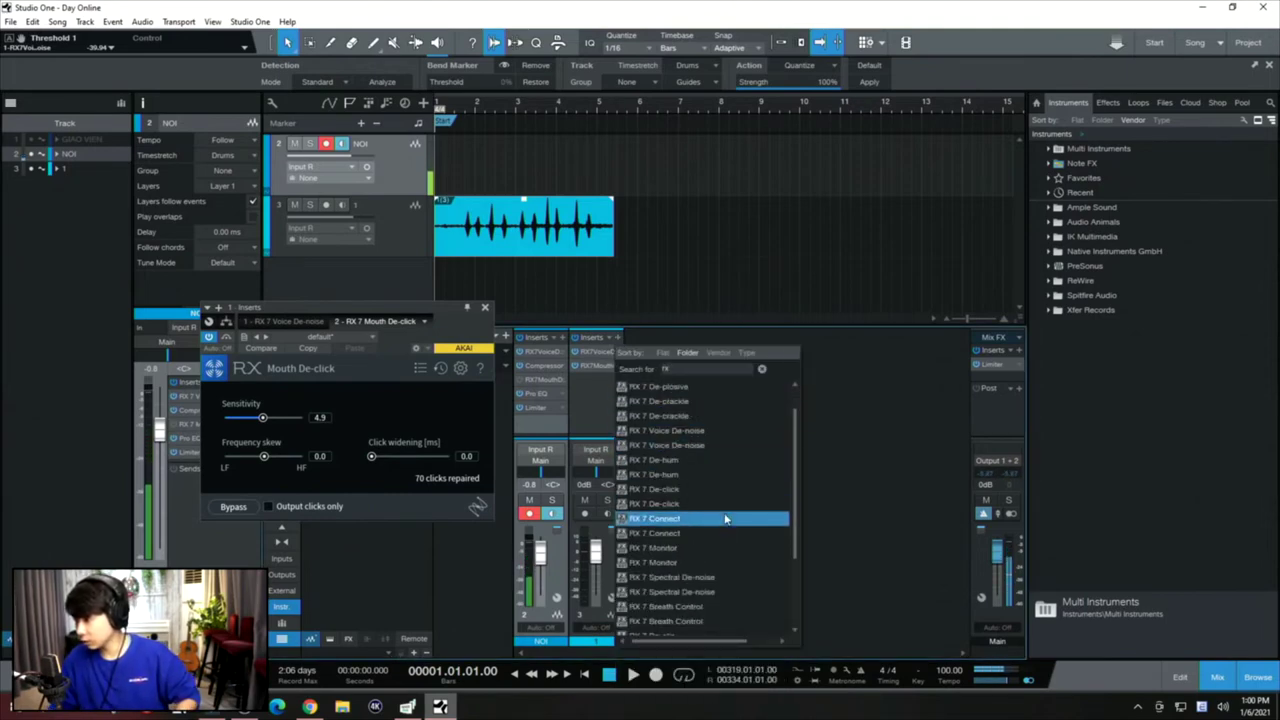
{"action": "scroll", "coordinate": [716, 432], "scroll_direction": "up", "scroll_amount": 1}
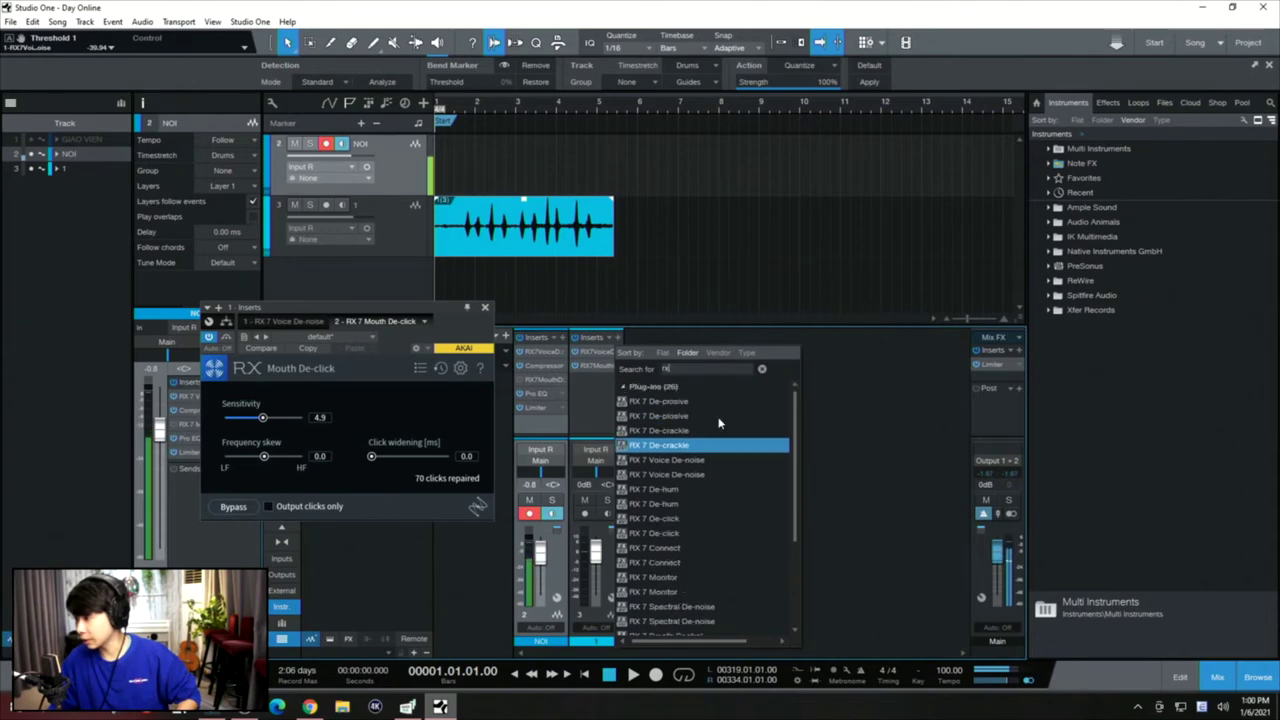
{"action": "left_click", "coordinate": [698, 491]}
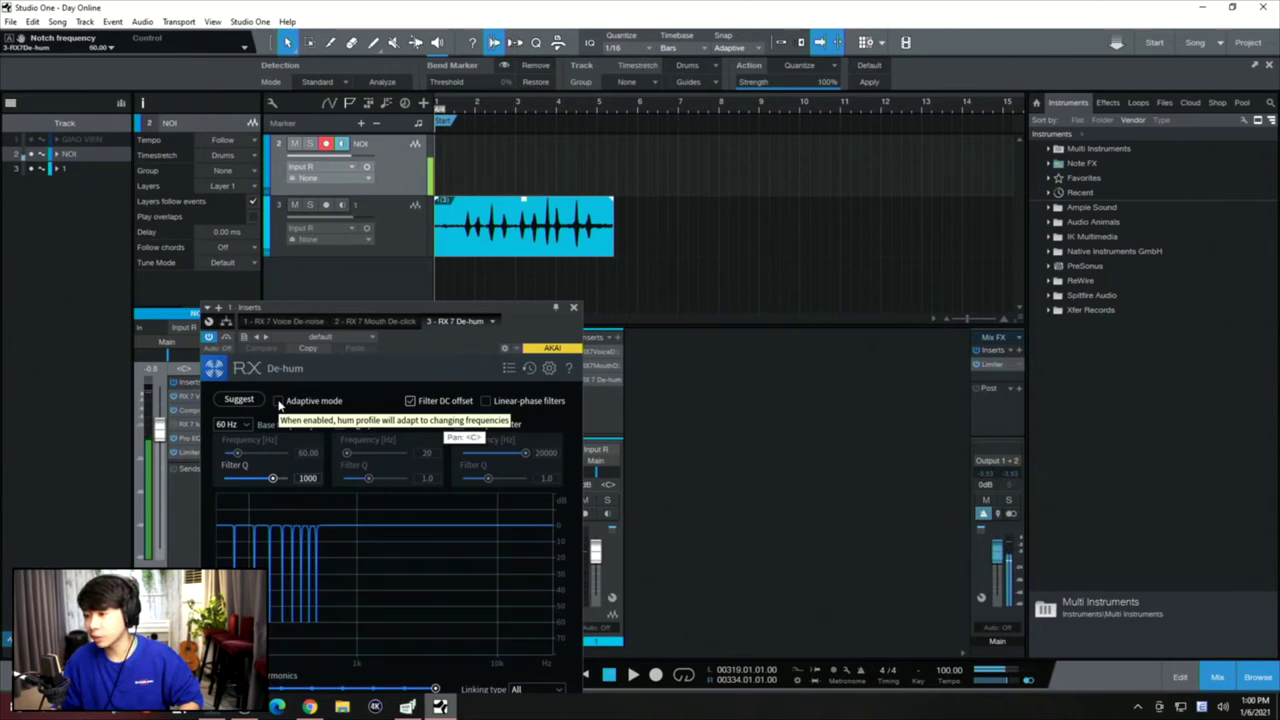
{"action": "left_click_drag", "start_coordinate": [429, 338], "coordinate": [422, 237]}
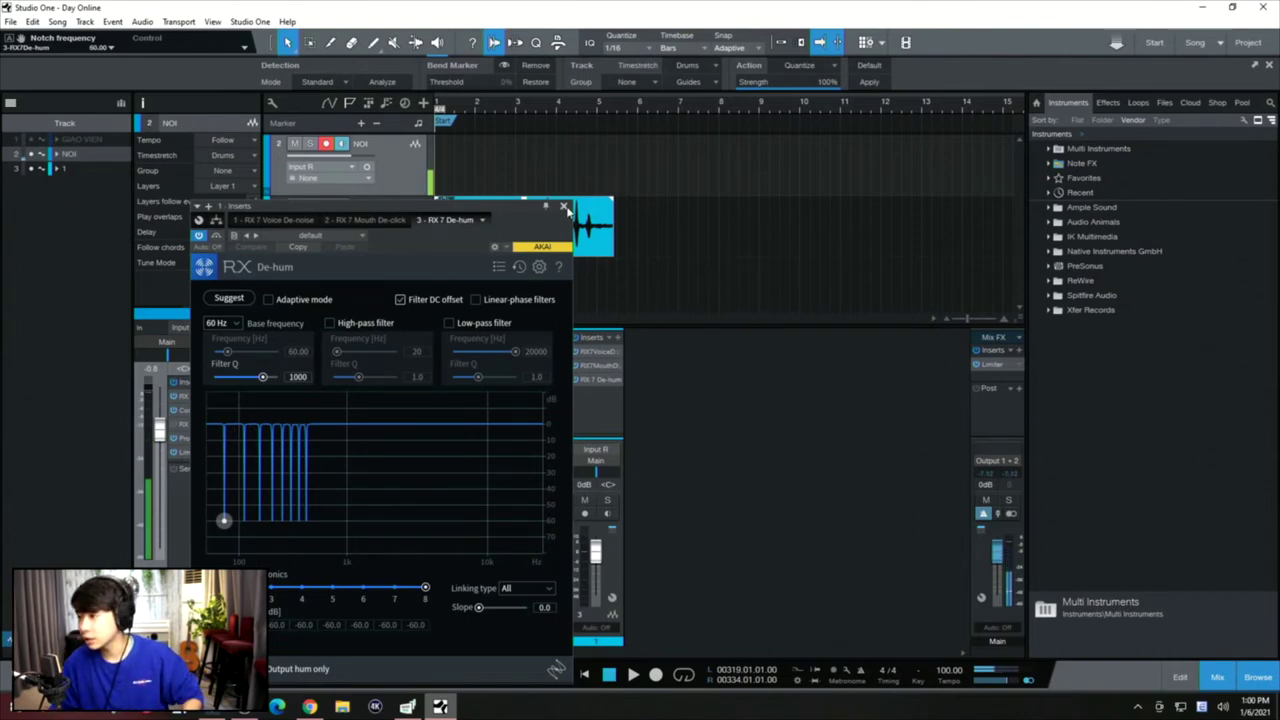
{"action": "left_click", "coordinate": [565, 208]}
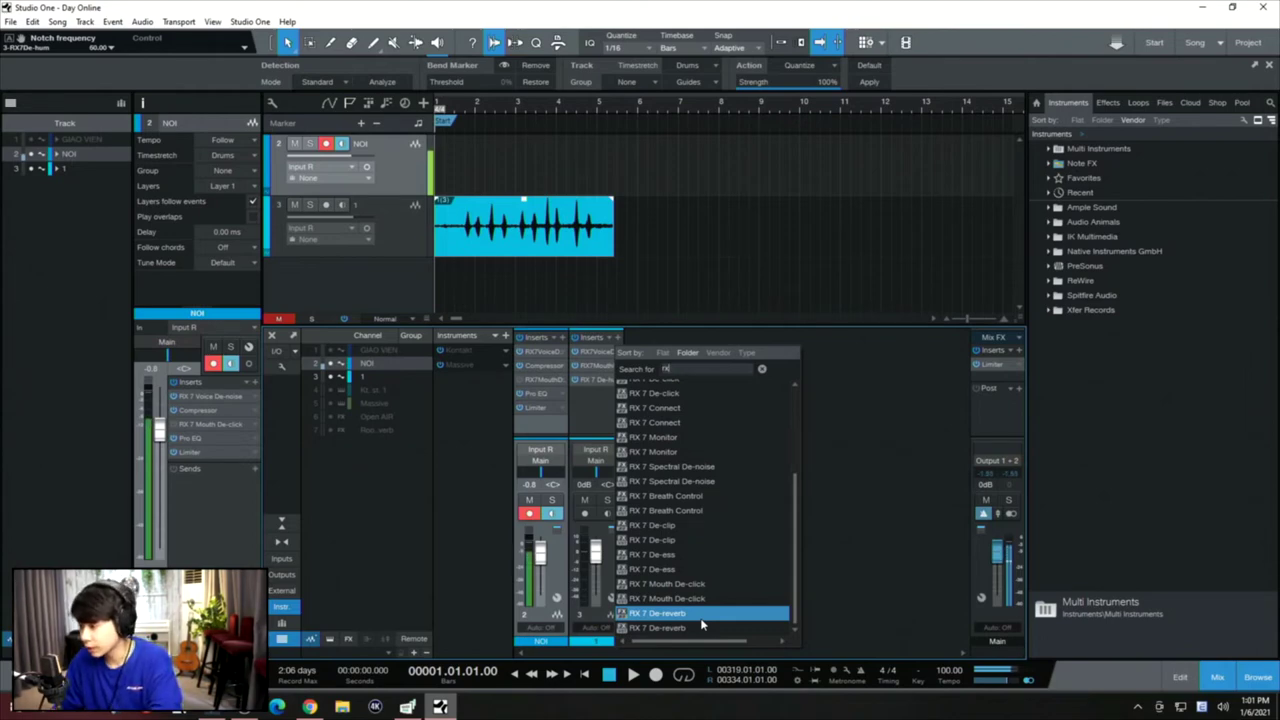
- Insert RX 7 De-reverb on track 1 and have it learn the reverb profile from playback of the recorded clip
{"action": "left_click", "coordinate": [701, 619]}
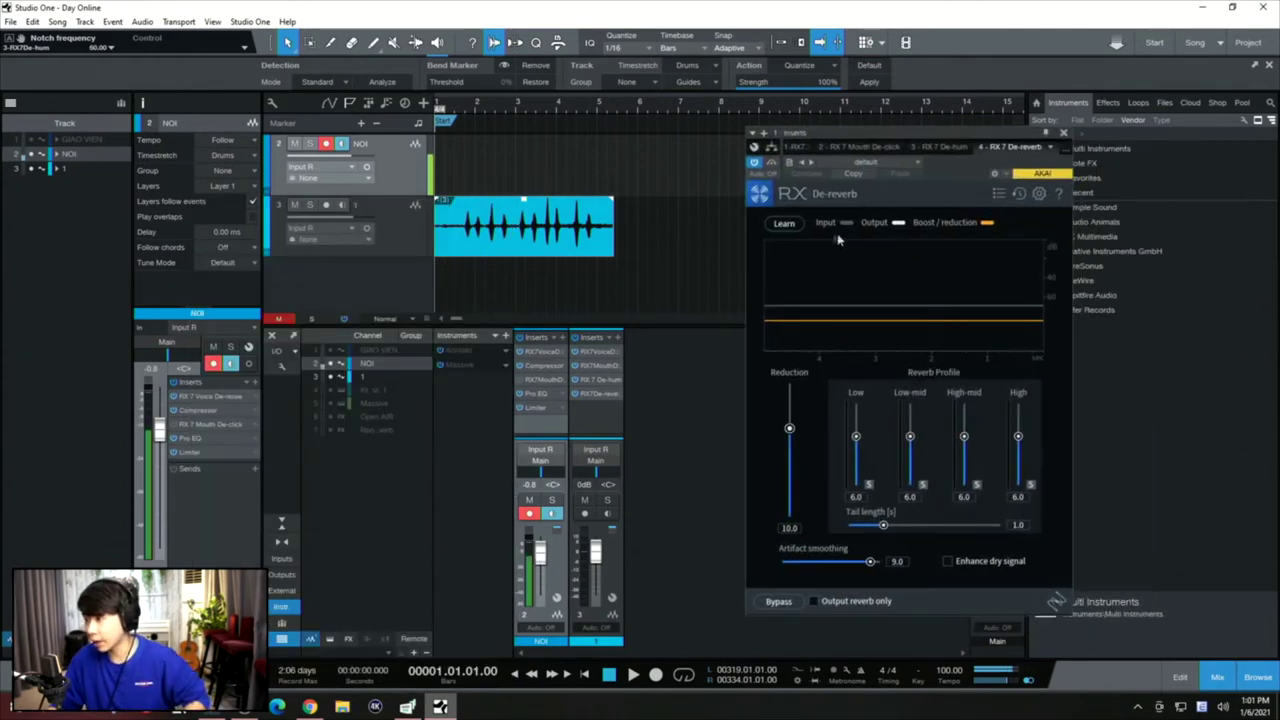
{"action": "left_click", "coordinate": [785, 224]}
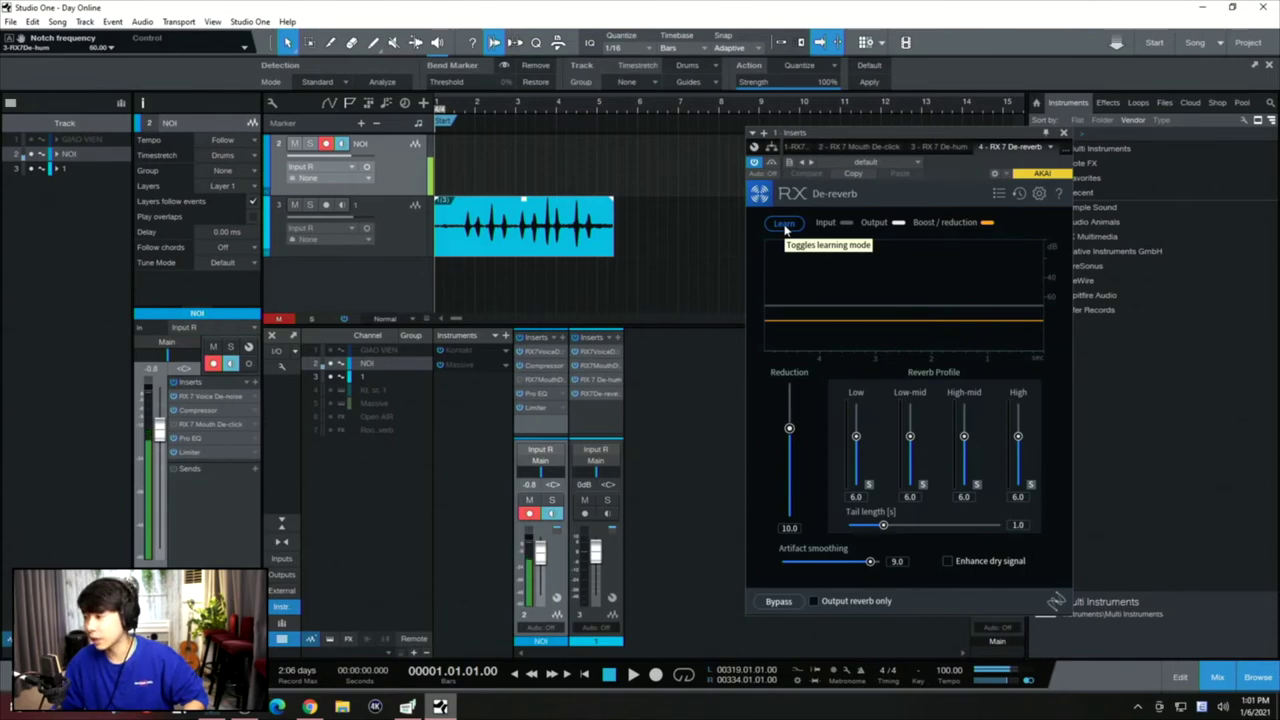
{"action": "key", "text": "space"}
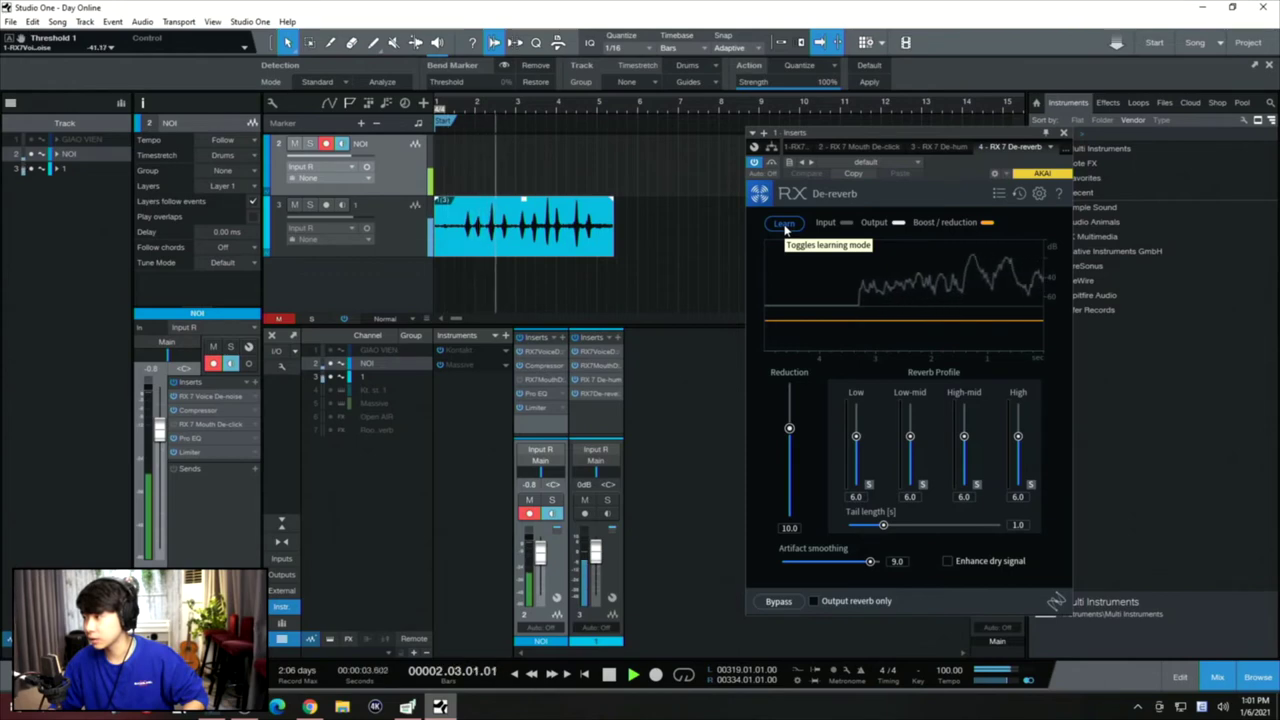
{"action": "left_click", "coordinate": [784, 224]}
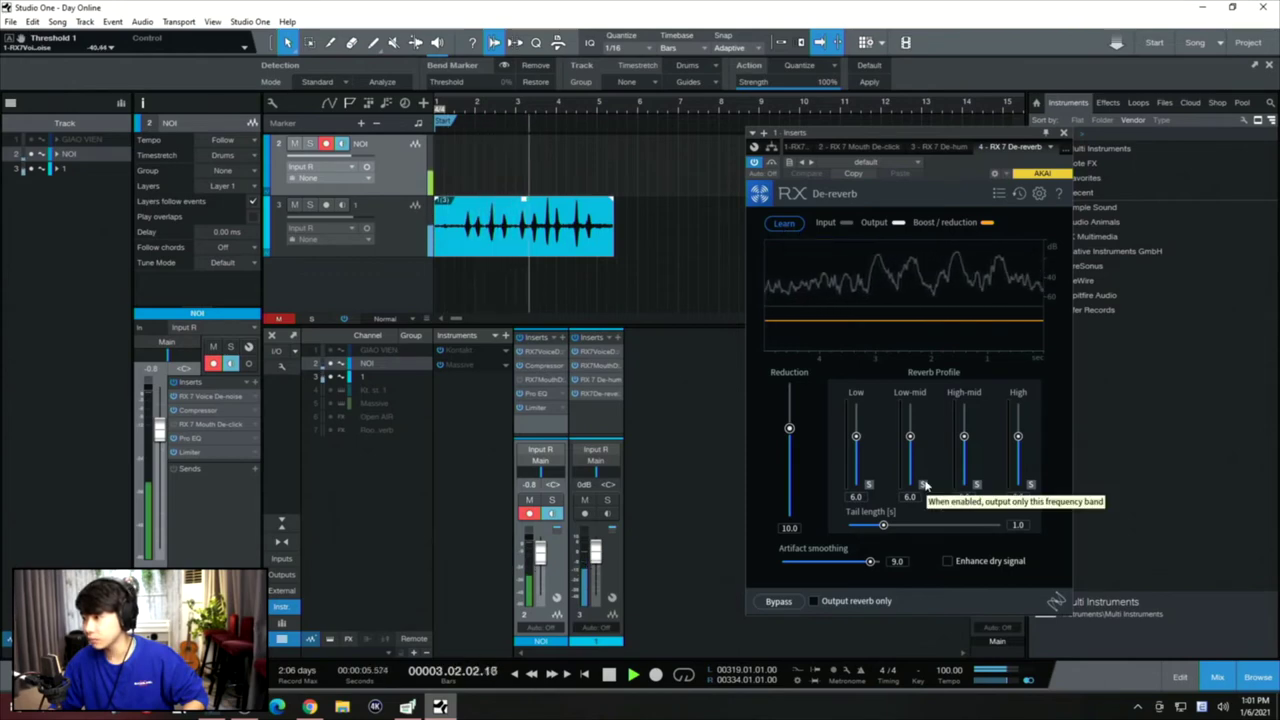
{"action": "left_click", "coordinate": [785, 225]}
{"action": "key", "text": "space"}
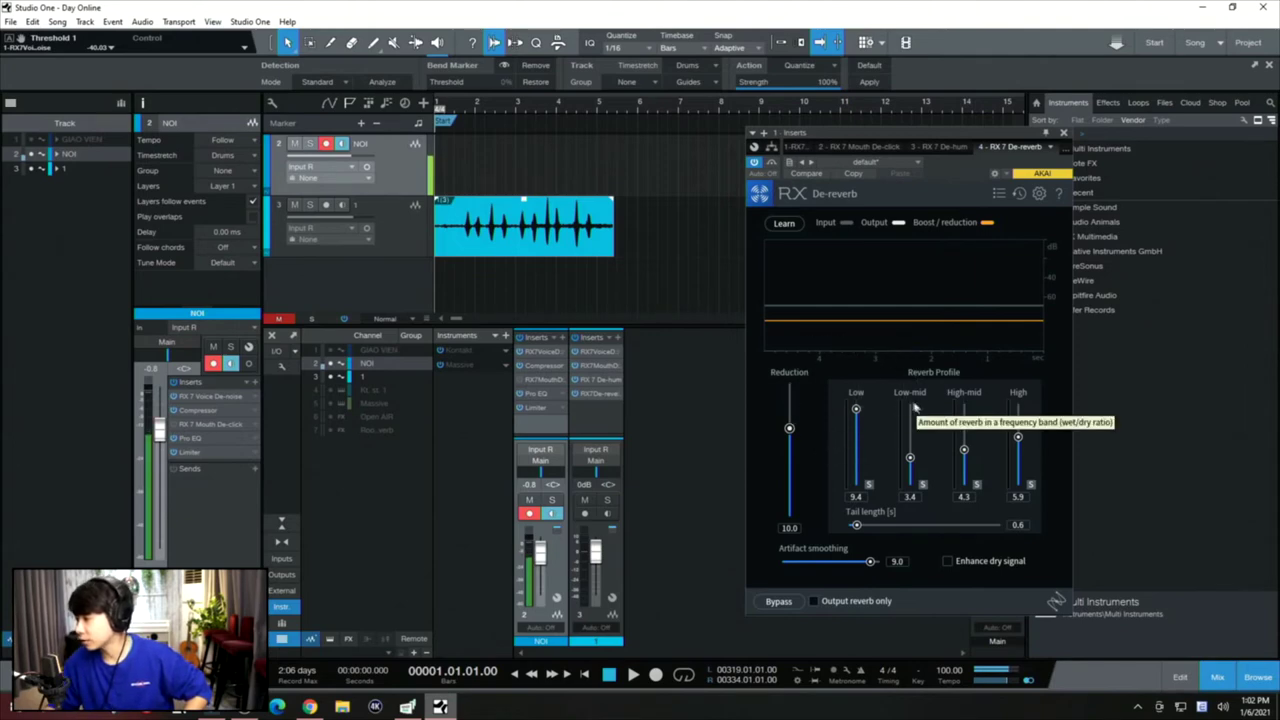
- Review De-reverb's Low, Low-mid, High-mid and High profile bands and set its Reduction to 13.7
{"action": "left_click", "coordinate": [1028, 398]}
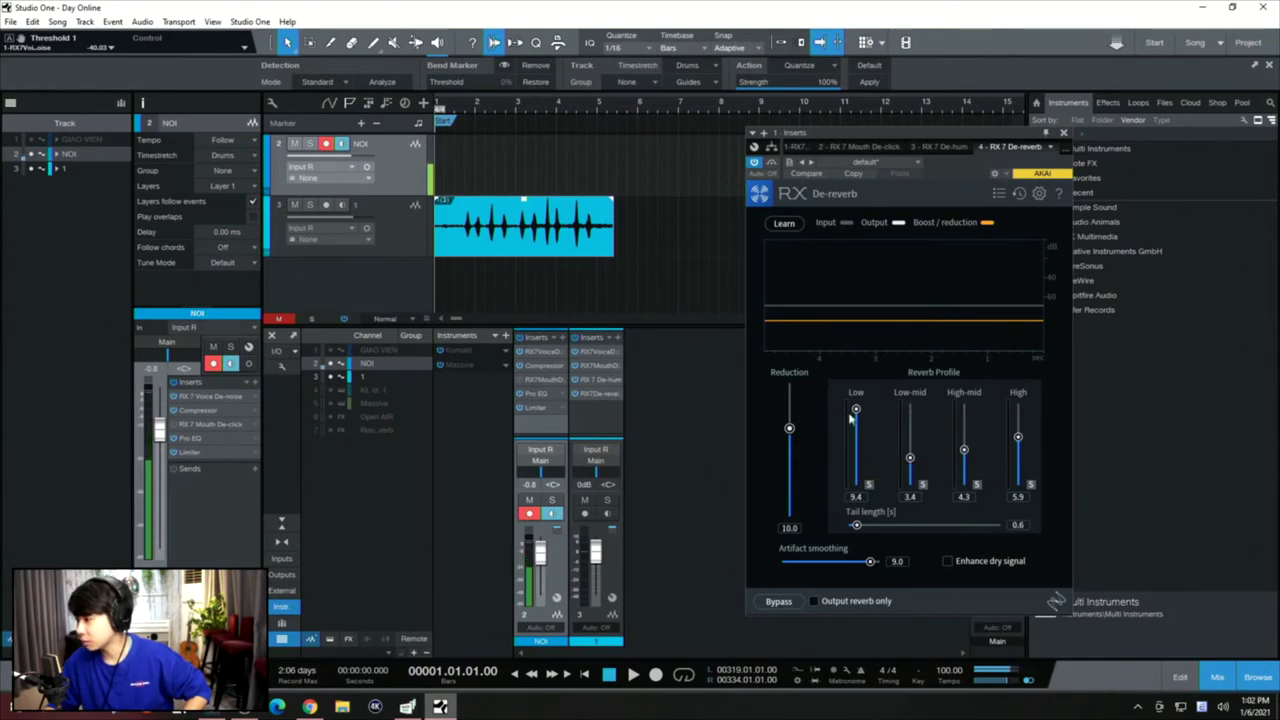
{"action": "left_click", "coordinate": [857, 405]}
{"action": "left_click", "coordinate": [918, 406]}
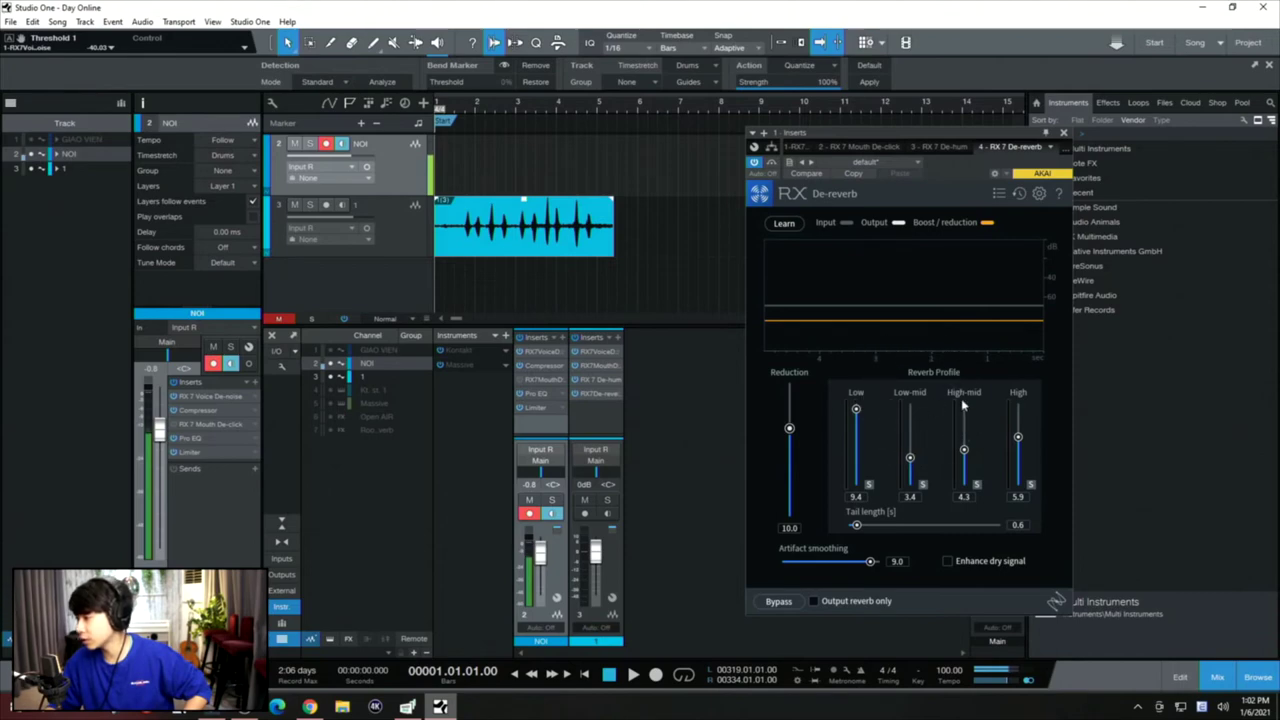
{"action": "left_click", "coordinate": [964, 402]}
{"action": "left_click", "coordinate": [1013, 397]}
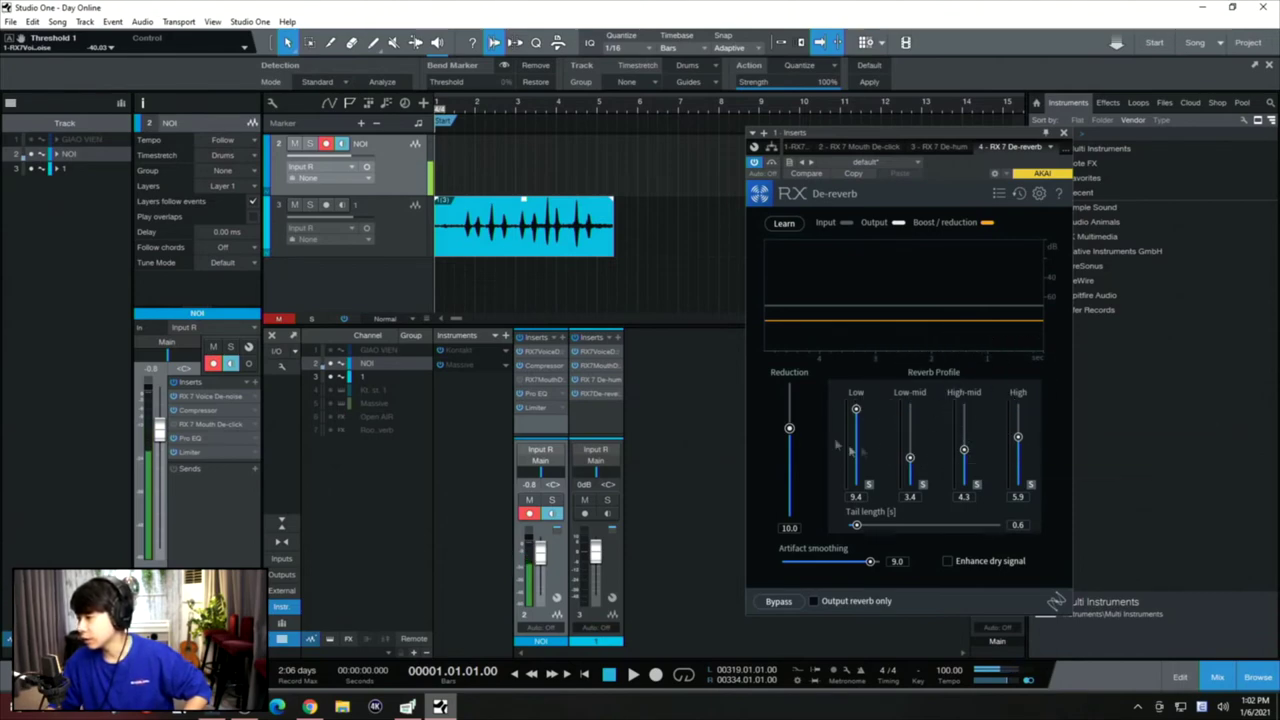
{"action": "left_click", "coordinate": [791, 384]}
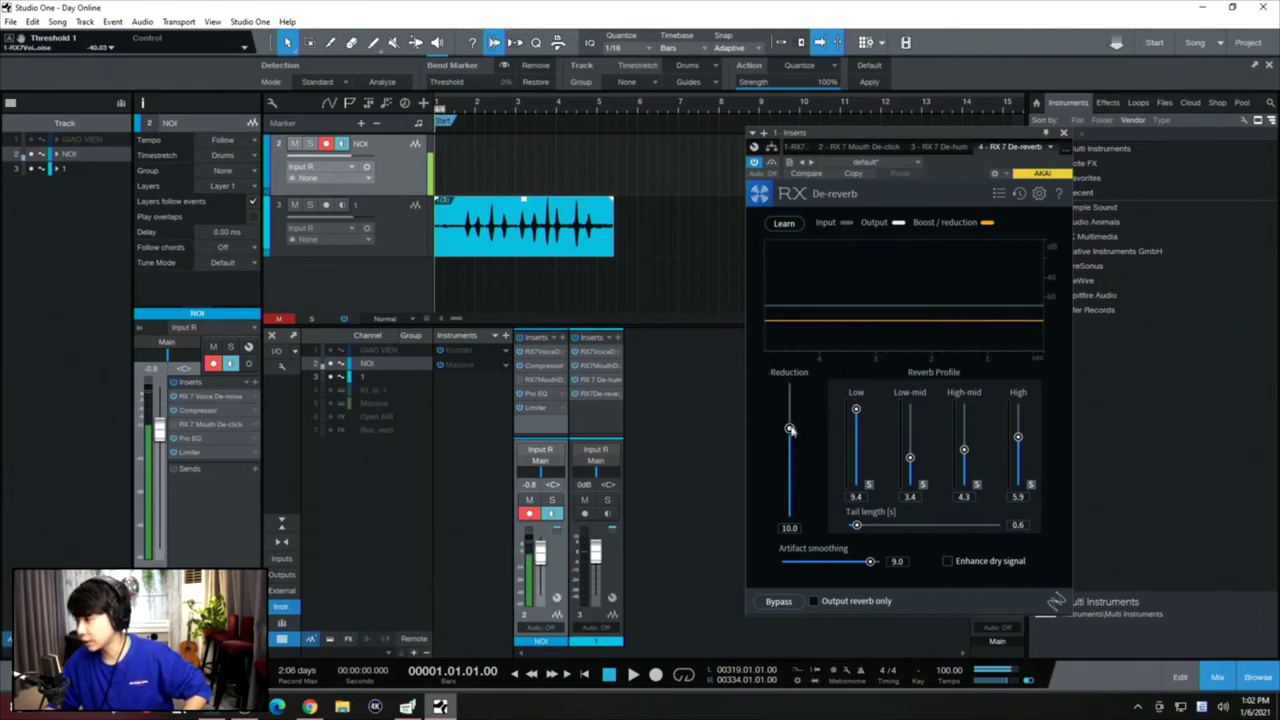
{"action": "left_click_drag", "start_coordinate": [790, 428], "coordinate": [792, 465]}
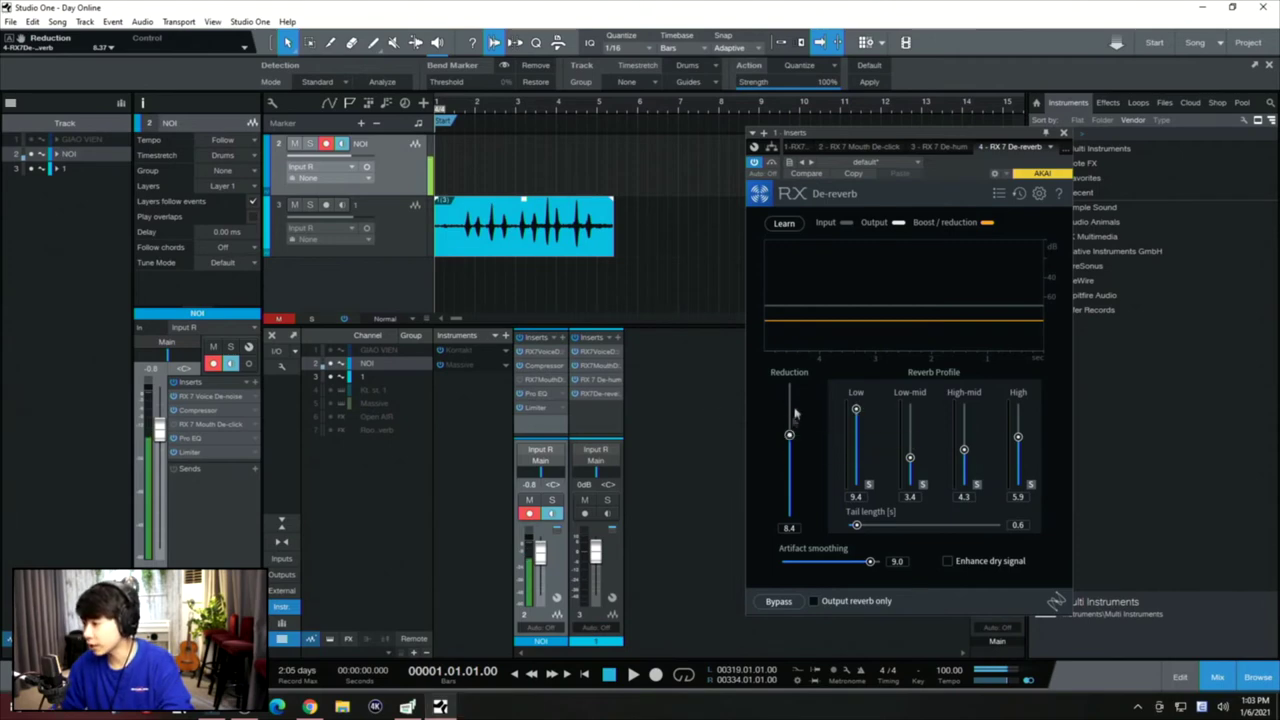
{"action": "mouse_move", "coordinate": [789, 435]}
{"action": "left_mouse_down"}
{"action": "mouse_move", "coordinate": [789, 382]}
{"action": "mouse_move", "coordinate": [790, 418]}
{"action": "left_mouse_up"}
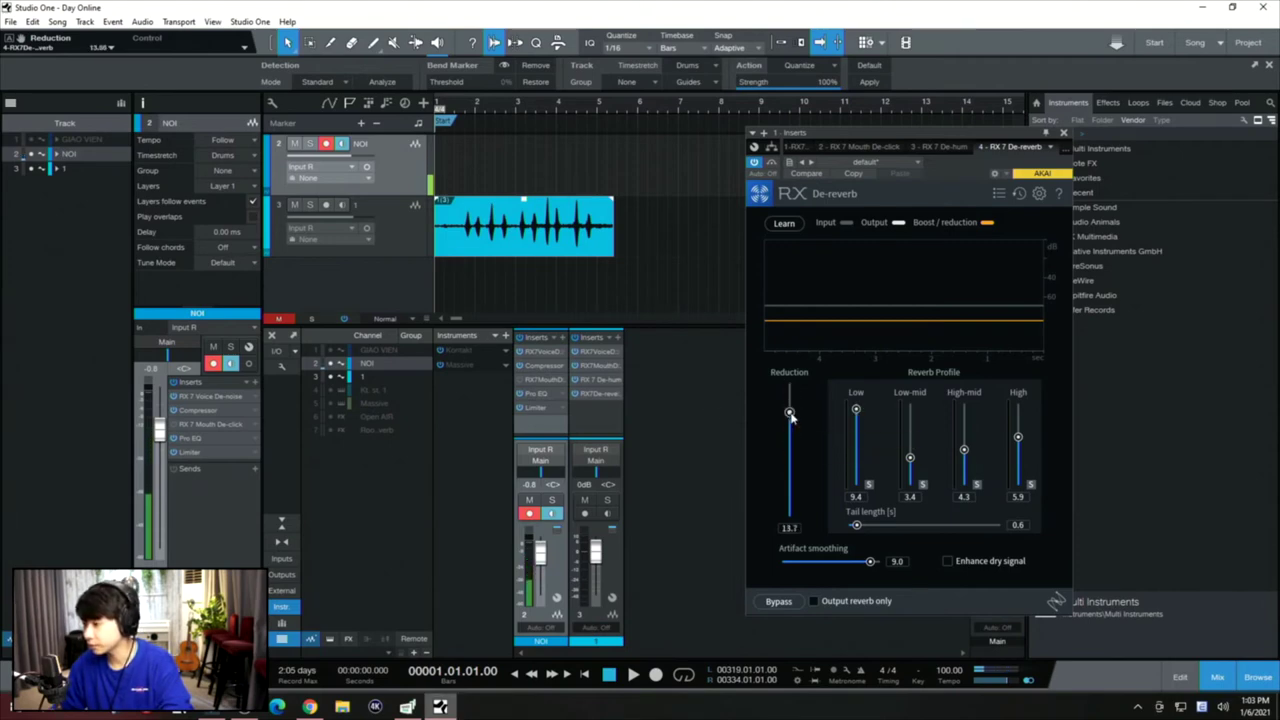
- Disarm the NOI track while auditioning track 1 with De-reverb, and re-arm NOI when playback ends
{"action": "left_click", "coordinate": [326, 143]}
{"action": "key", "text": "space"}
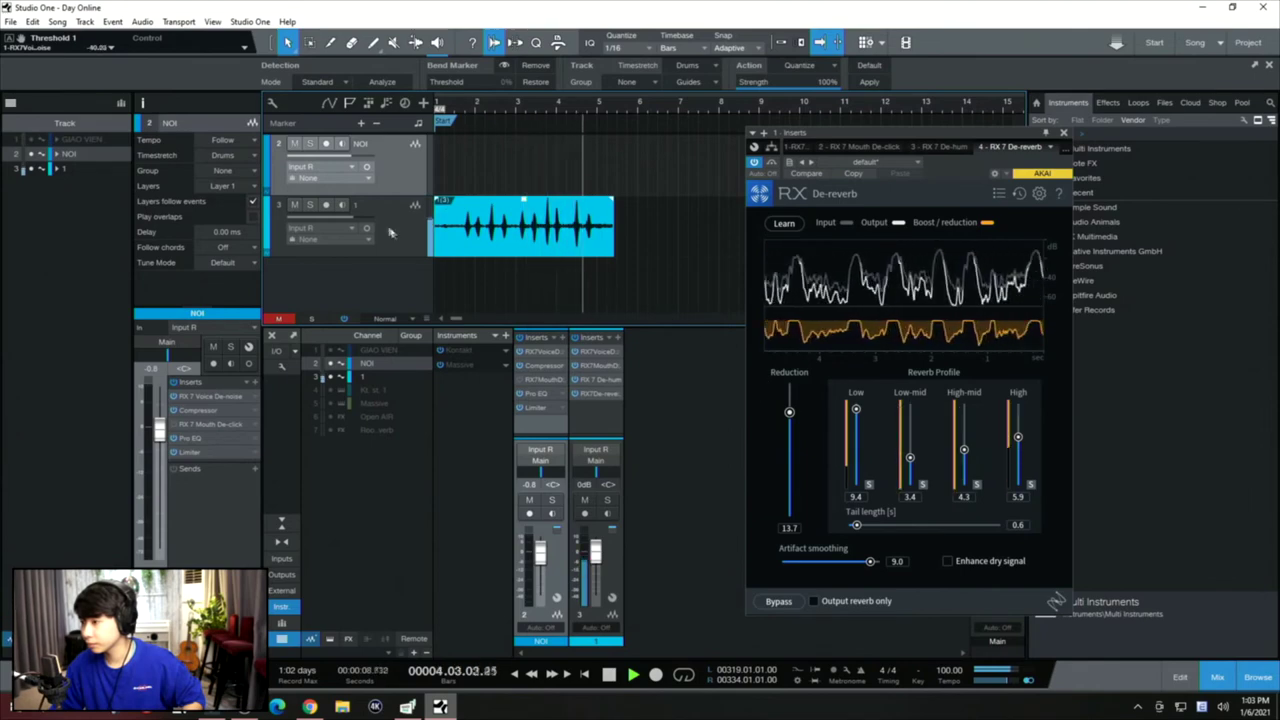
{"action": "key", "text": "space"}
{"action": "left_click", "coordinate": [326, 143]}
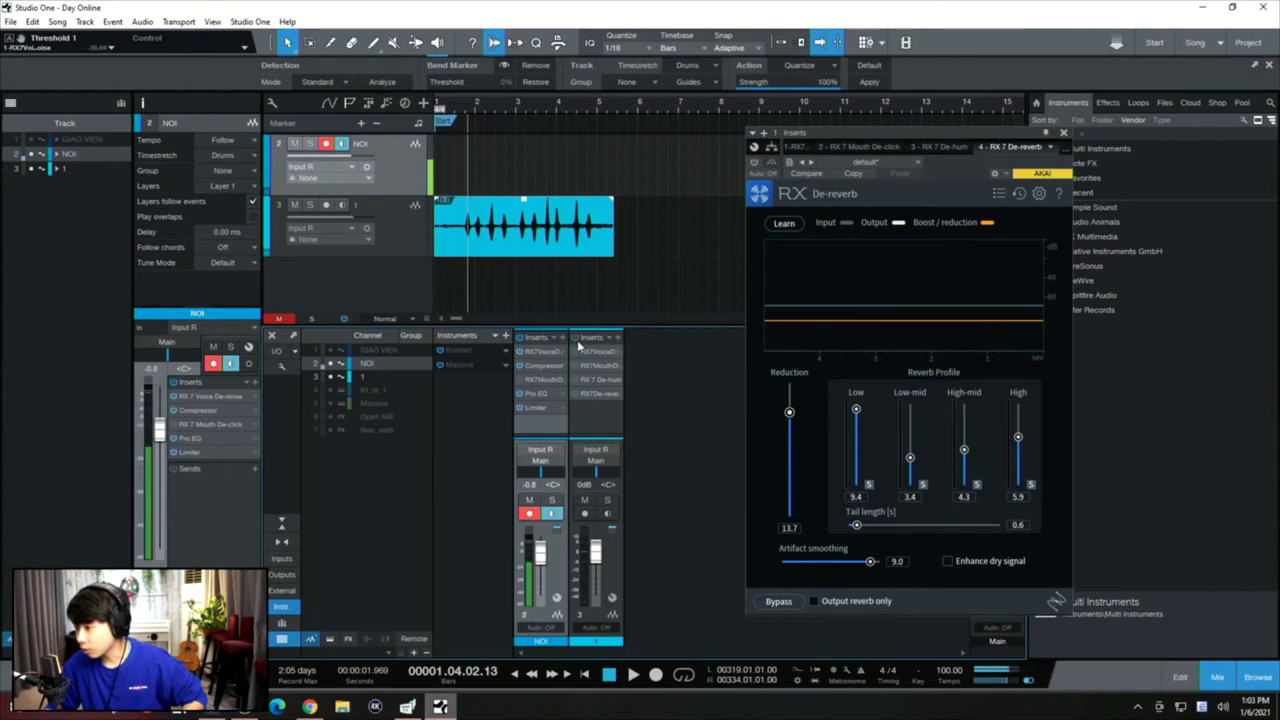
- Insert RX 7 De-ess on track 1 after De-reverb
{"action": "left_click", "coordinate": [615, 340]}
{"action": "type", "text": "rx"}
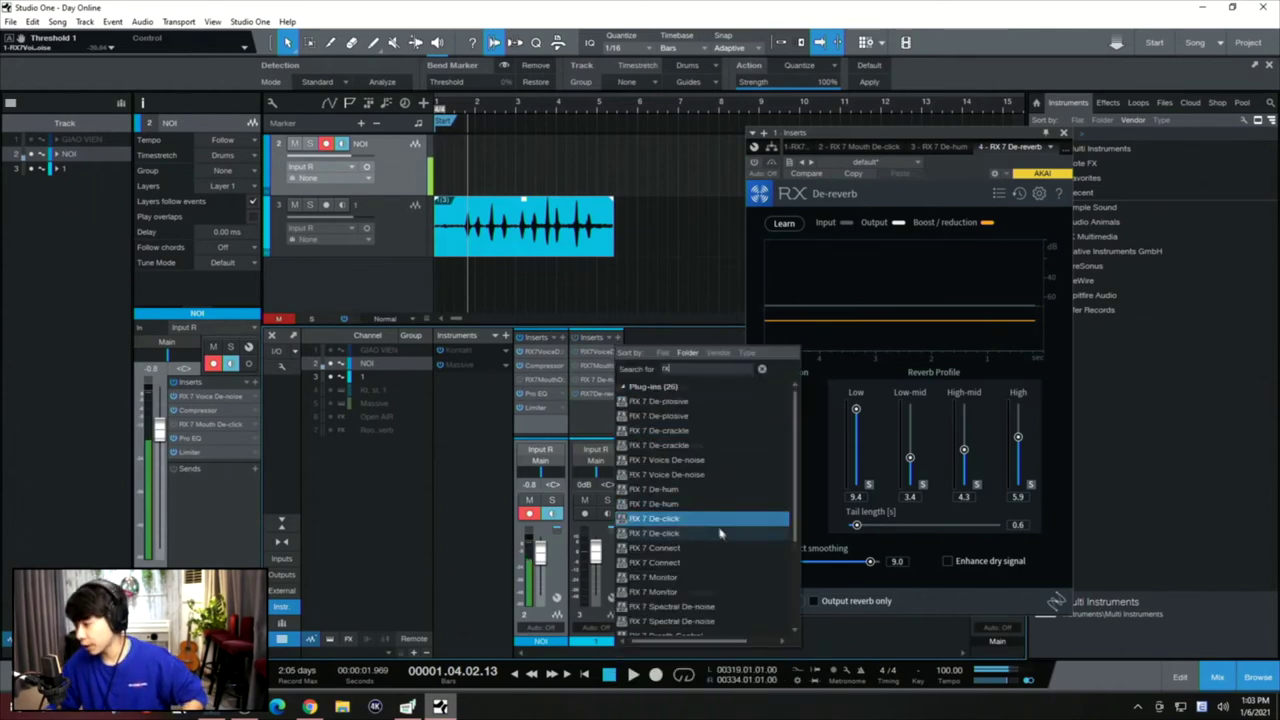
{"action": "scroll", "coordinate": [723, 542], "scroll_direction": "down", "scroll_amount": 1}
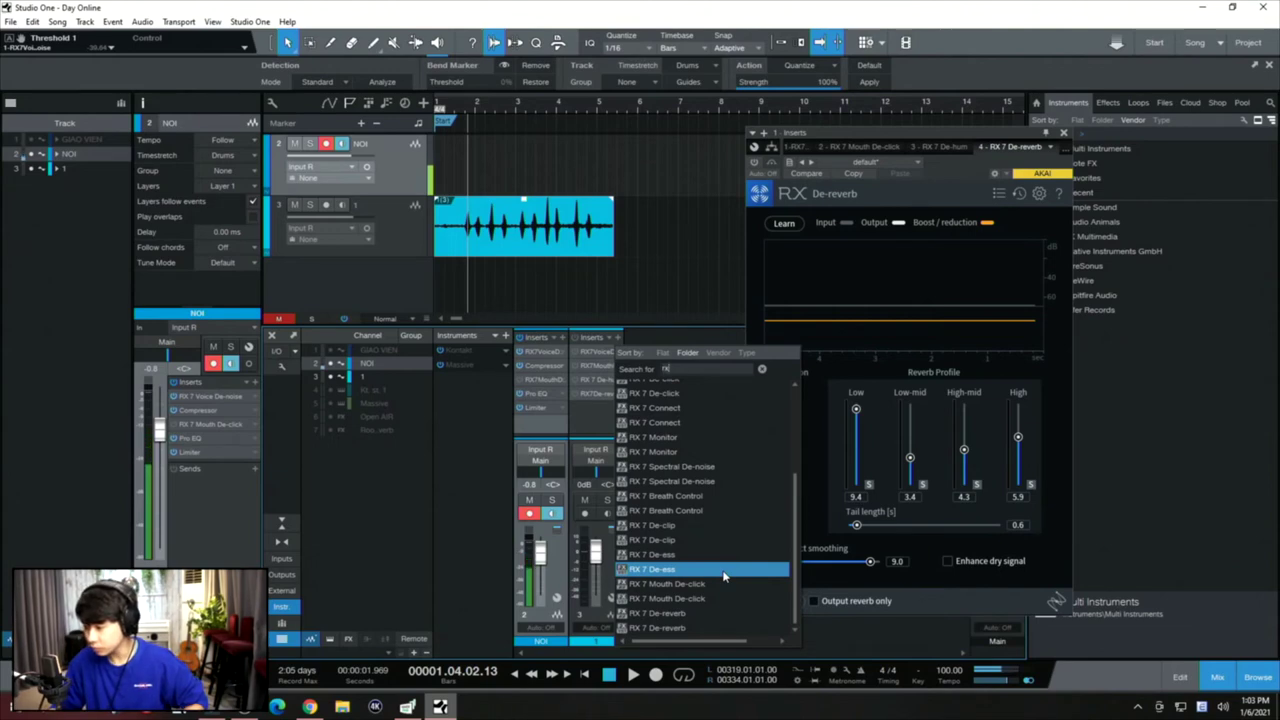
{"action": "left_click", "coordinate": [723, 570]}
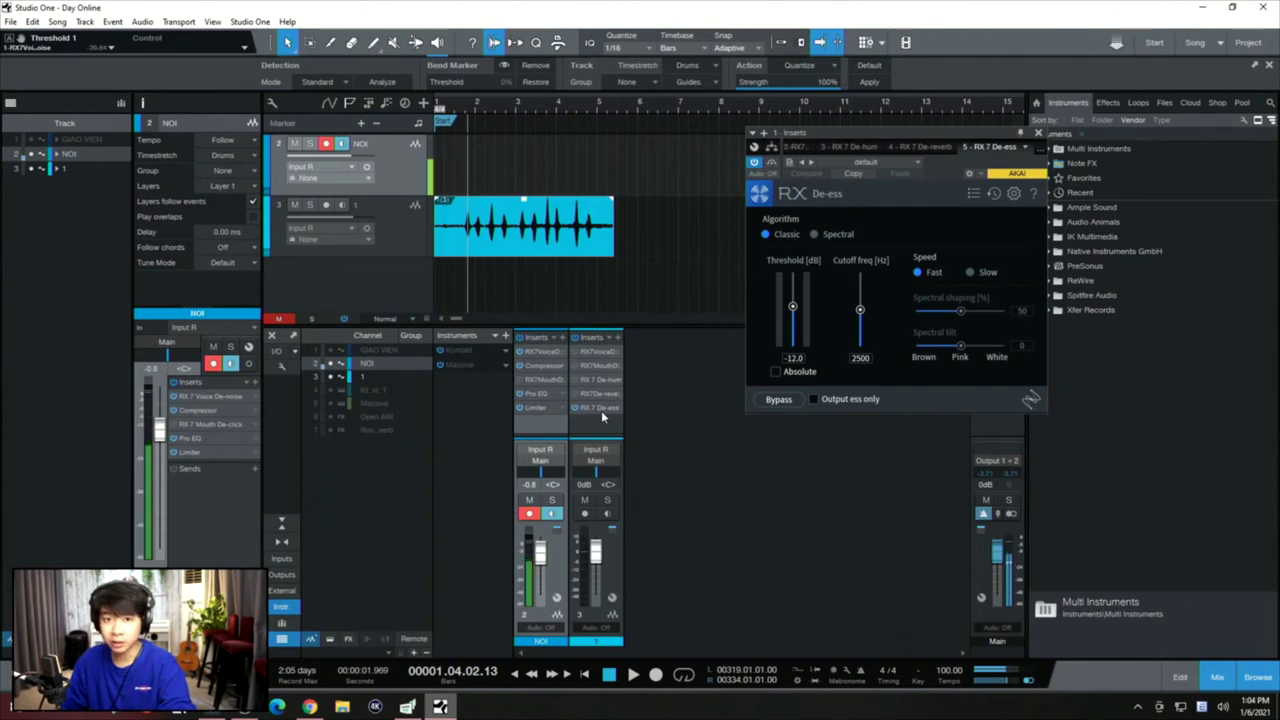
- Copy De-ess from track 1 to the NOI channel between Pro EQ and Limiter, and set its threshold to -2.7 dB
{"action": "left_click_drag", "start_coordinate": [601, 410], "coordinate": [547, 401]}
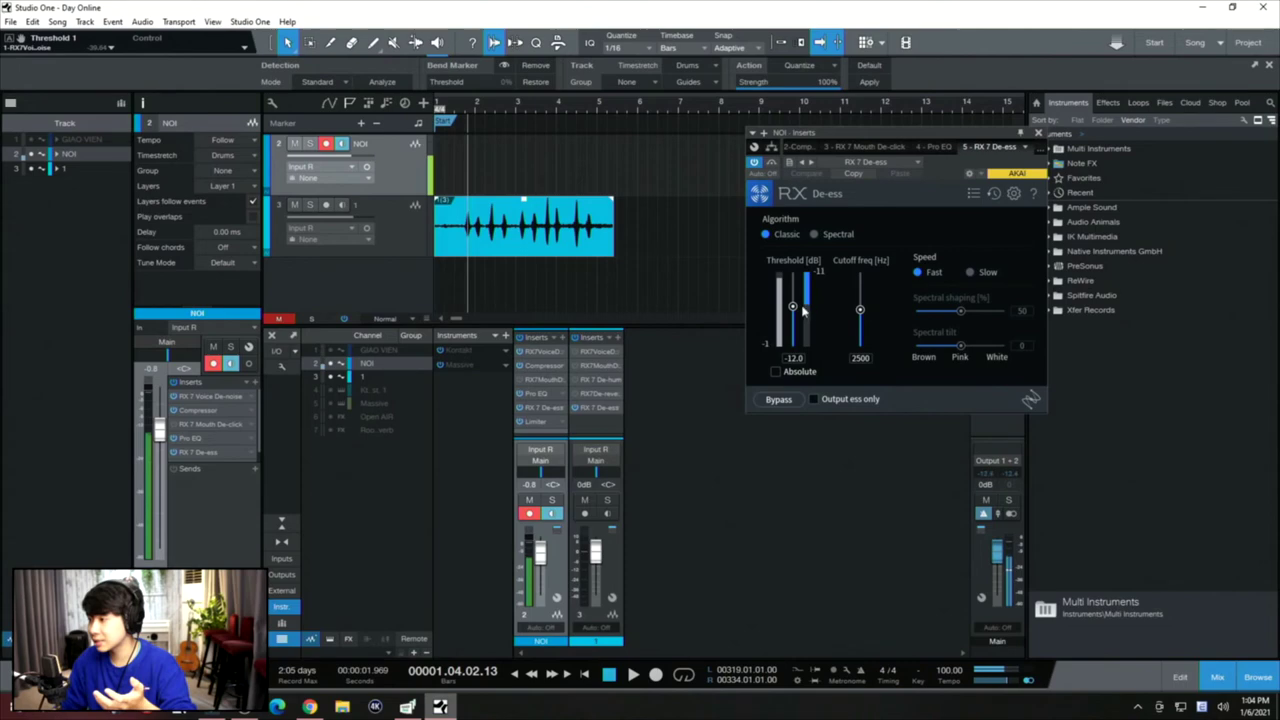
{"action": "mouse_move", "coordinate": [793, 308]}
{"action": "left_mouse_down"}
{"action": "mouse_move", "coordinate": [793, 320]}
{"action": "mouse_move", "coordinate": [792, 284]}
{"action": "left_mouse_up"}
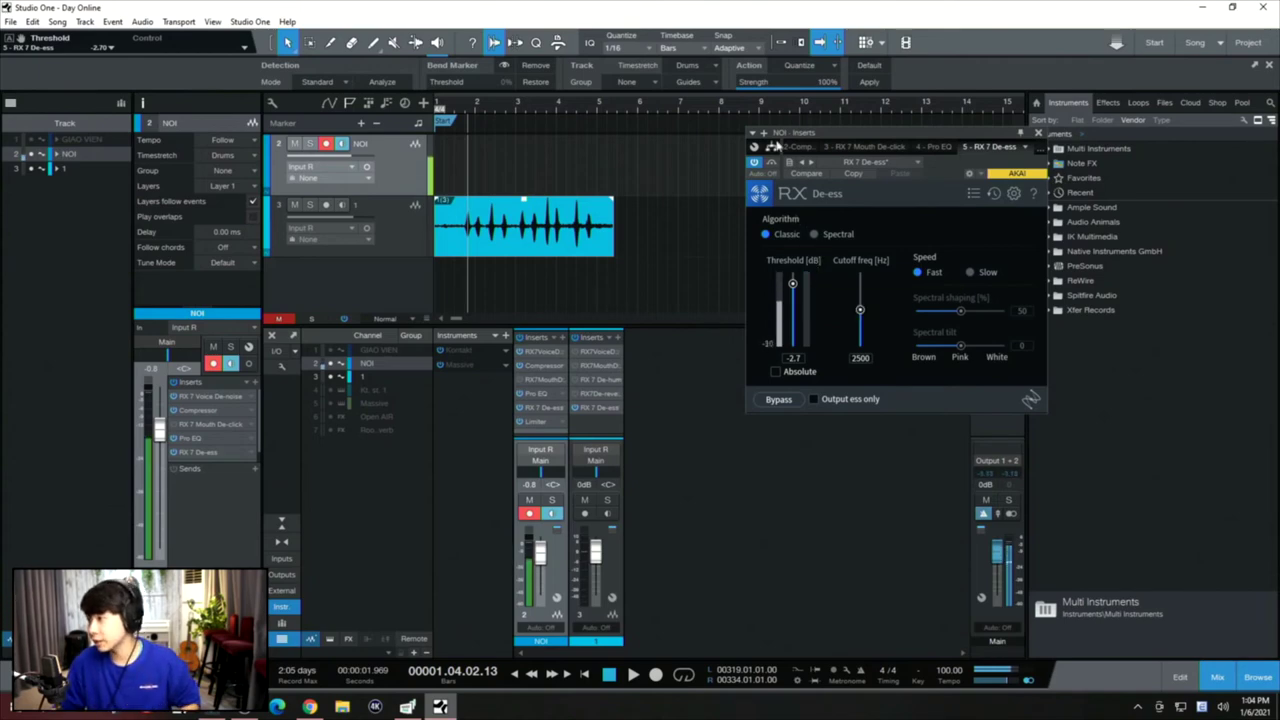
- Insert Pro EQ on track 1 after De-ess and return the playhead to the start of the song
{"action": "left_click", "coordinate": [618, 338]}
{"action": "type", "text": "pro eq"}
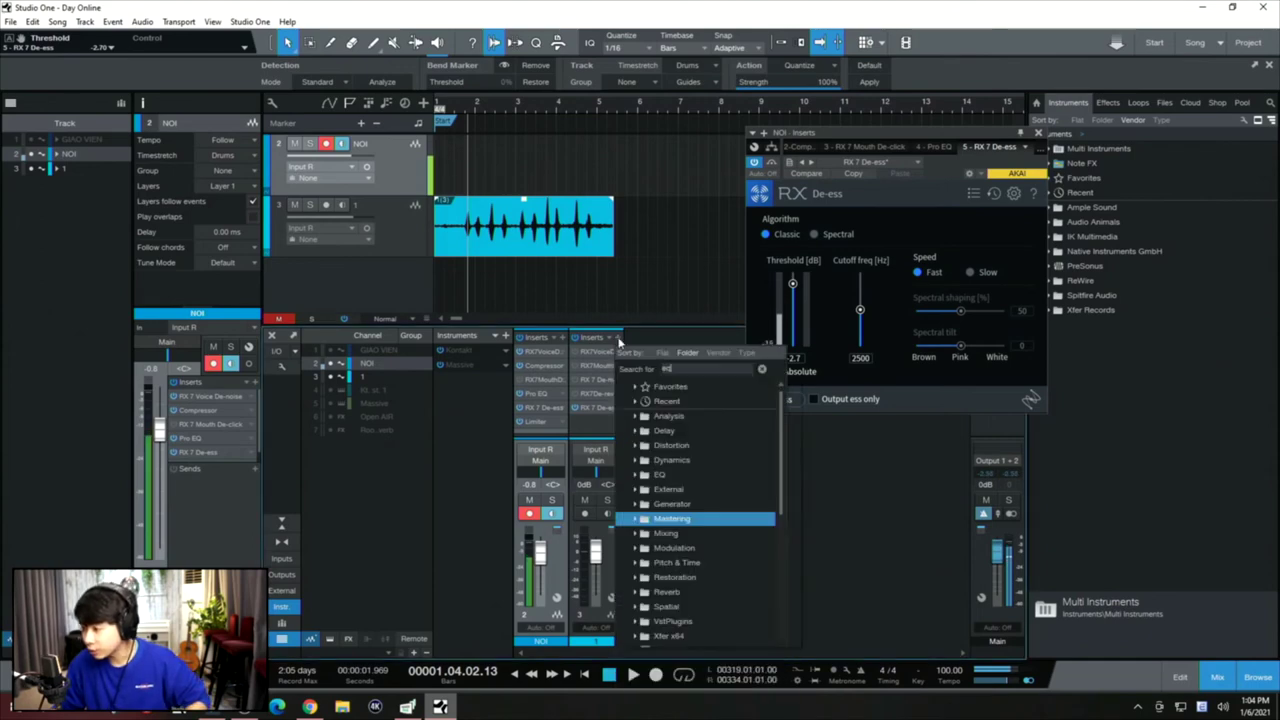
{"action": "key", "text": "Return"}
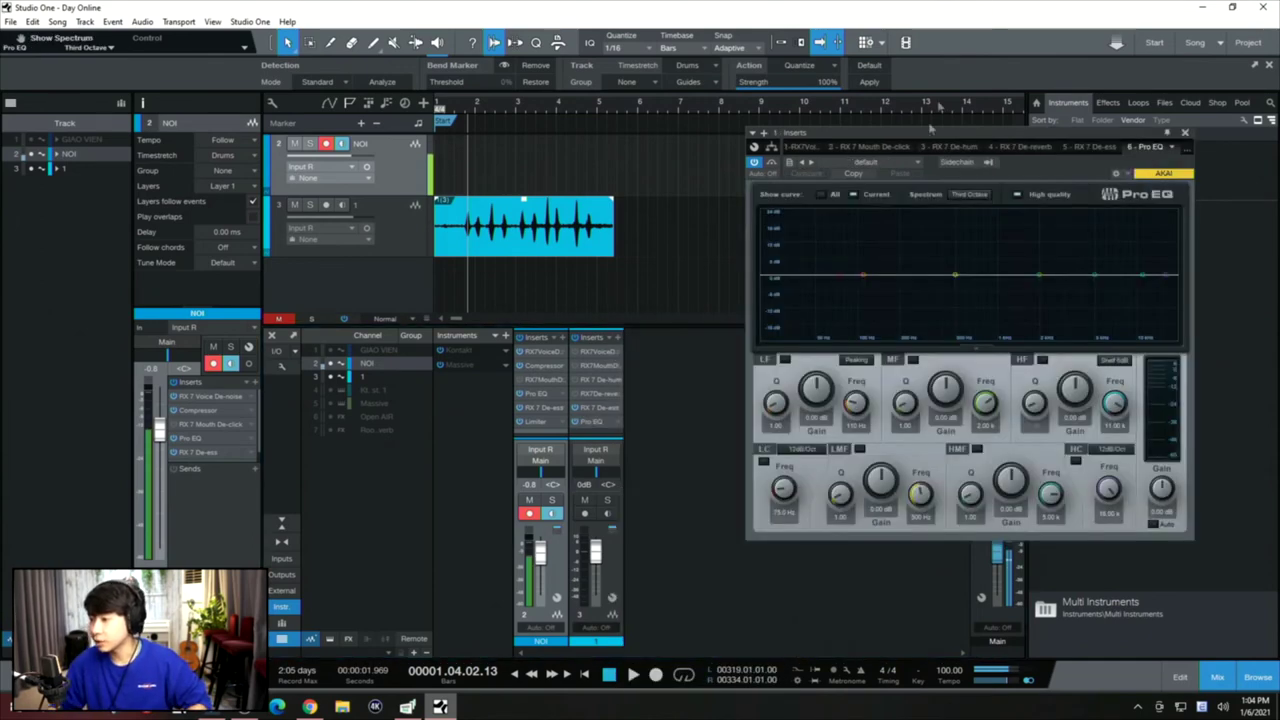
{"action": "left_click", "coordinate": [438, 104]}
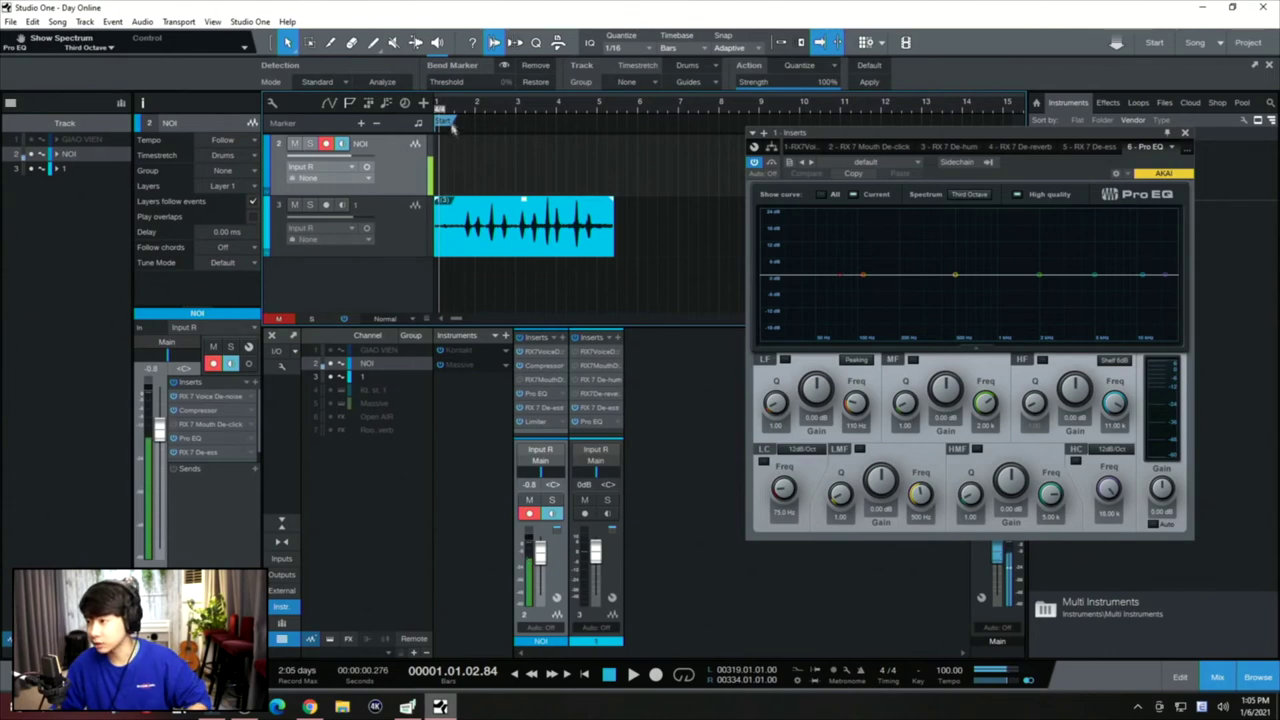
- Play a short passage of track 1 with Pro EQ open and NOI disarmed, and re-arm NOI when playback stops
{"action": "key", "text": "space"}
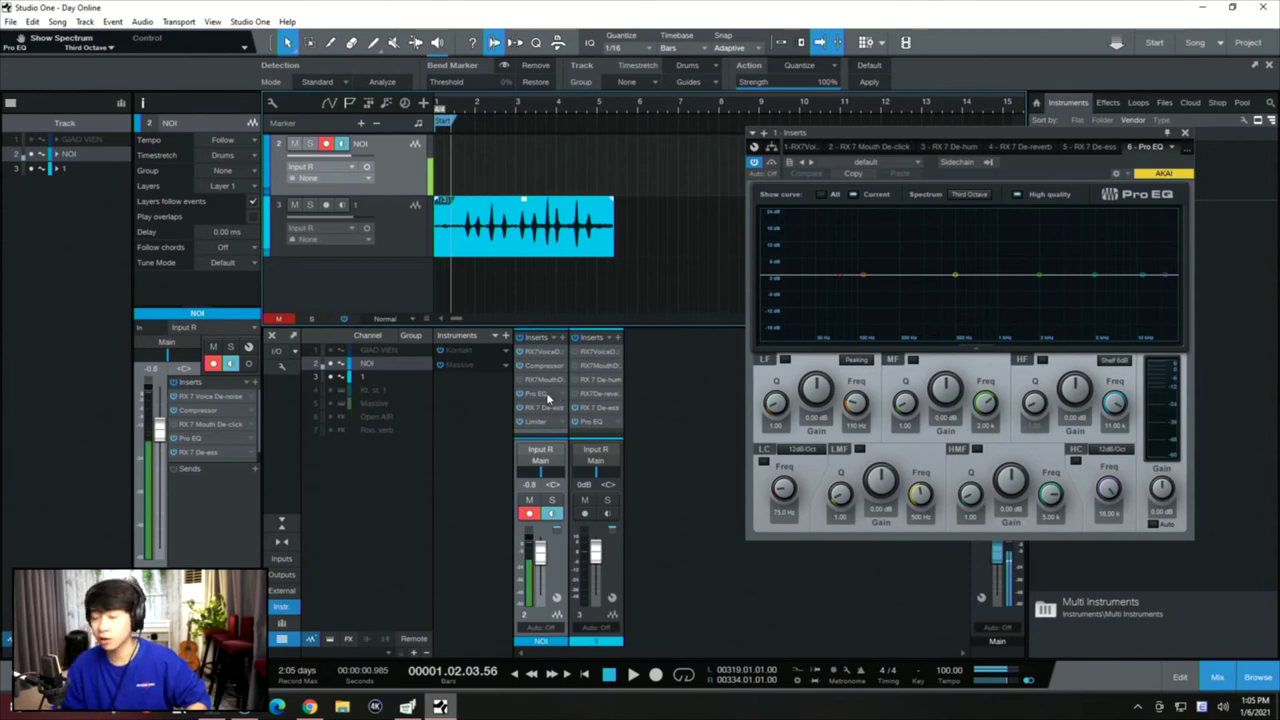
{"action": "left_click", "coordinate": [604, 424]}
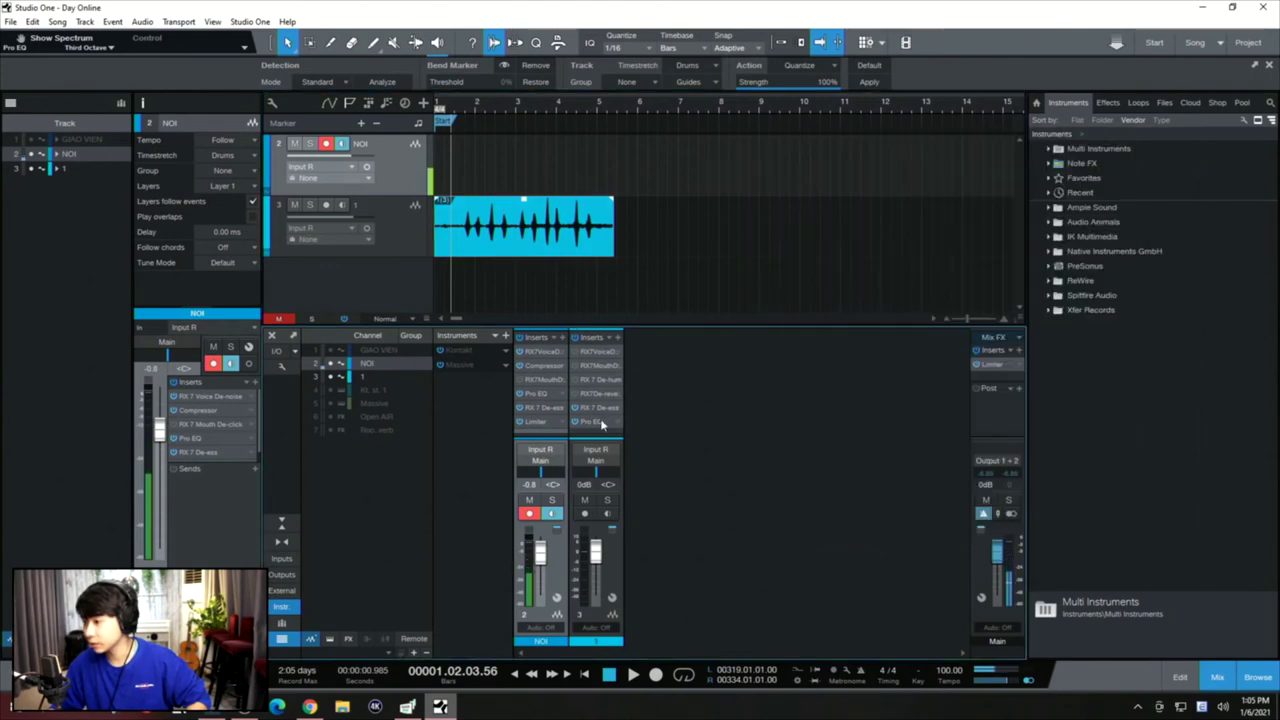
{"action": "left_click", "coordinate": [604, 424]}
{"action": "left_click", "coordinate": [323, 147]}
{"action": "key", "text": "space"}
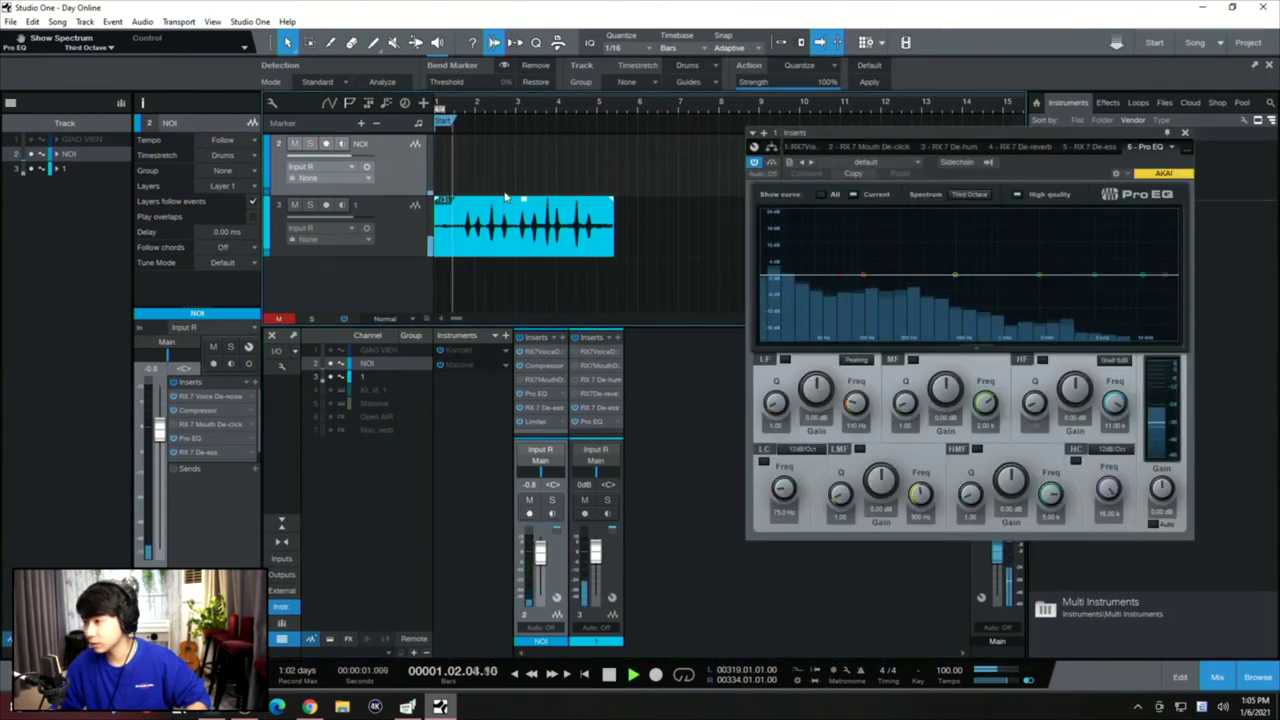
{"action": "key", "text": "space"}
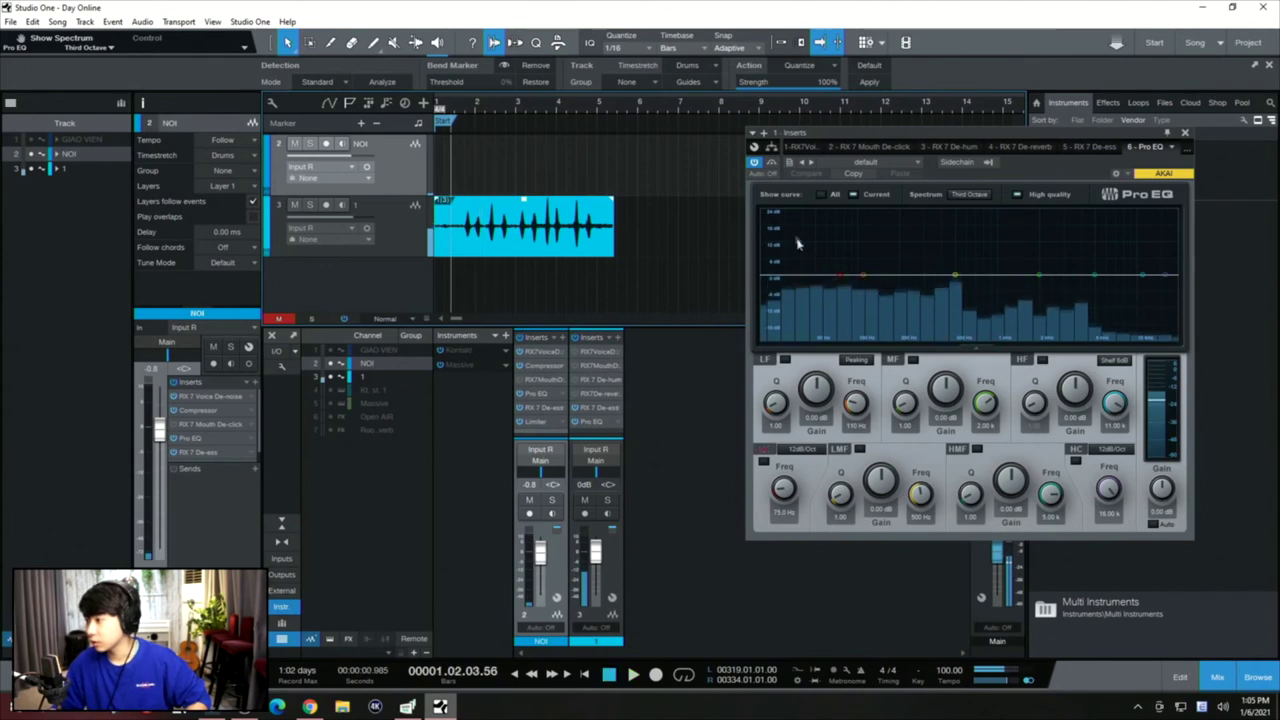
{"action": "left_click", "coordinate": [325, 144]}
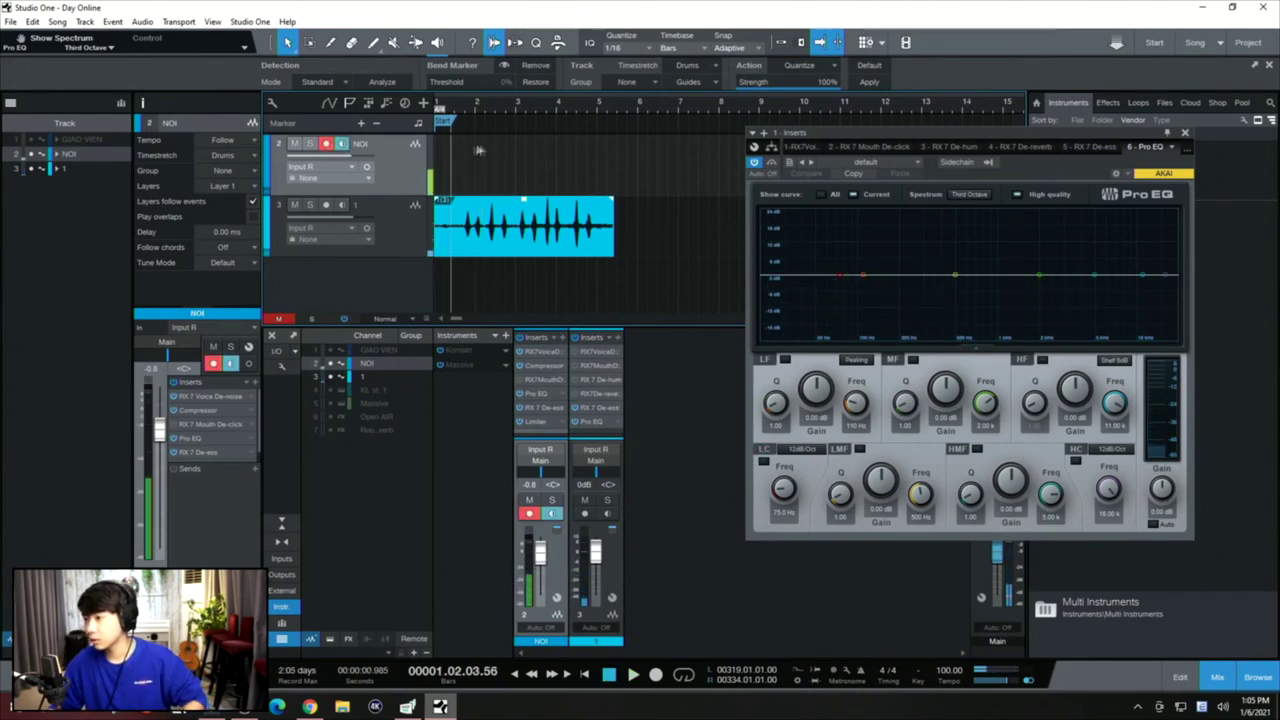
- Audition track 1 and replay it from the start of the song to check the Pro EQ spectrum
{"action": "key", "text": "space"}
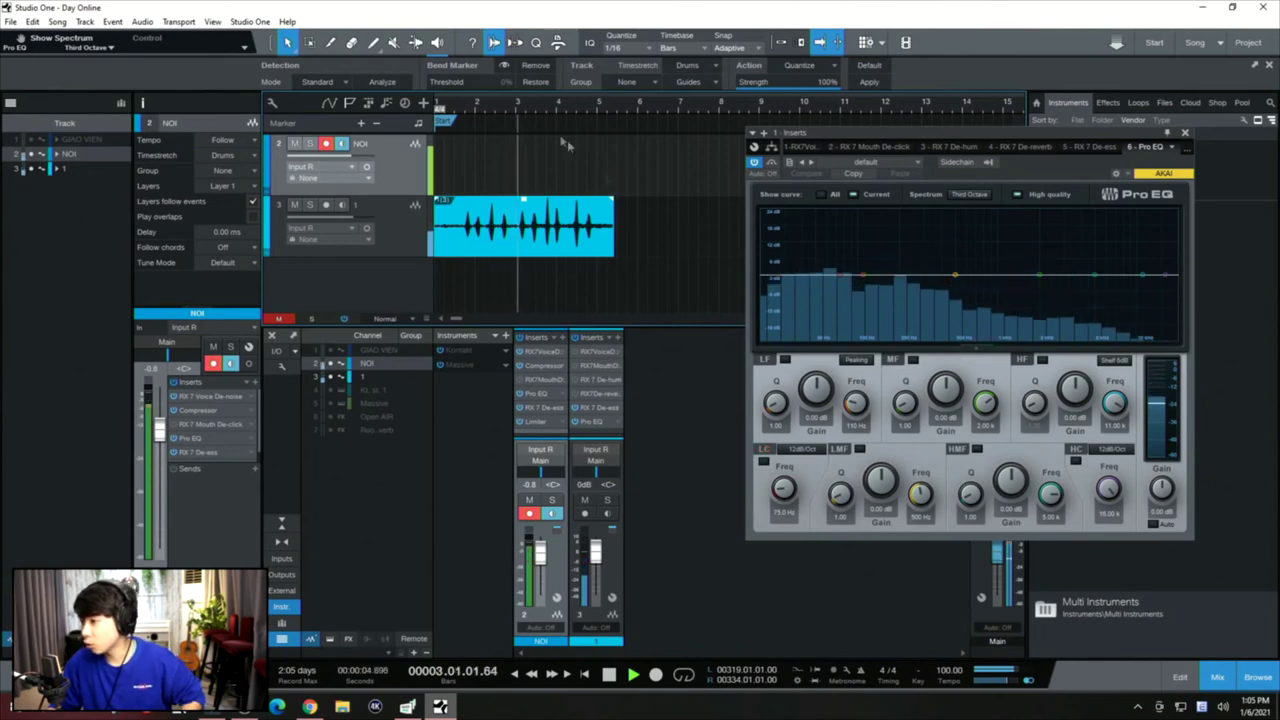
{"action": "key", "text": "space"}
{"action": "key", "text": "Home"}
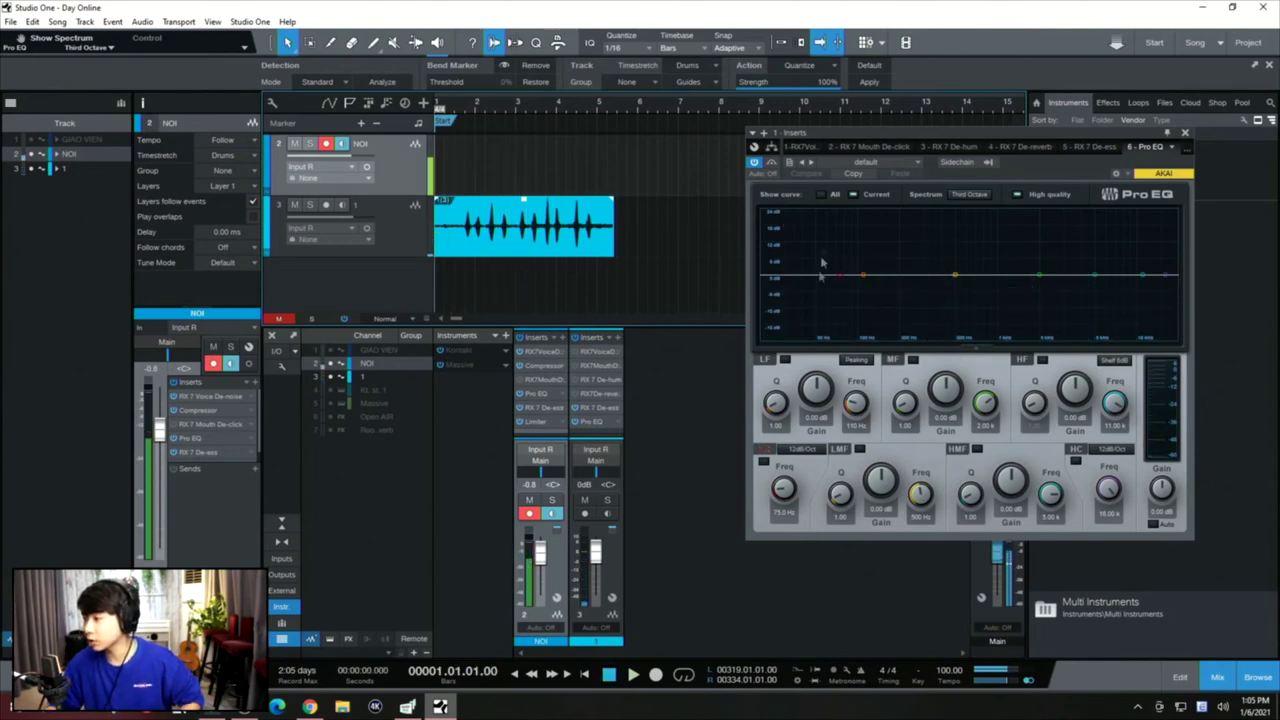
{"action": "key", "text": "space"}
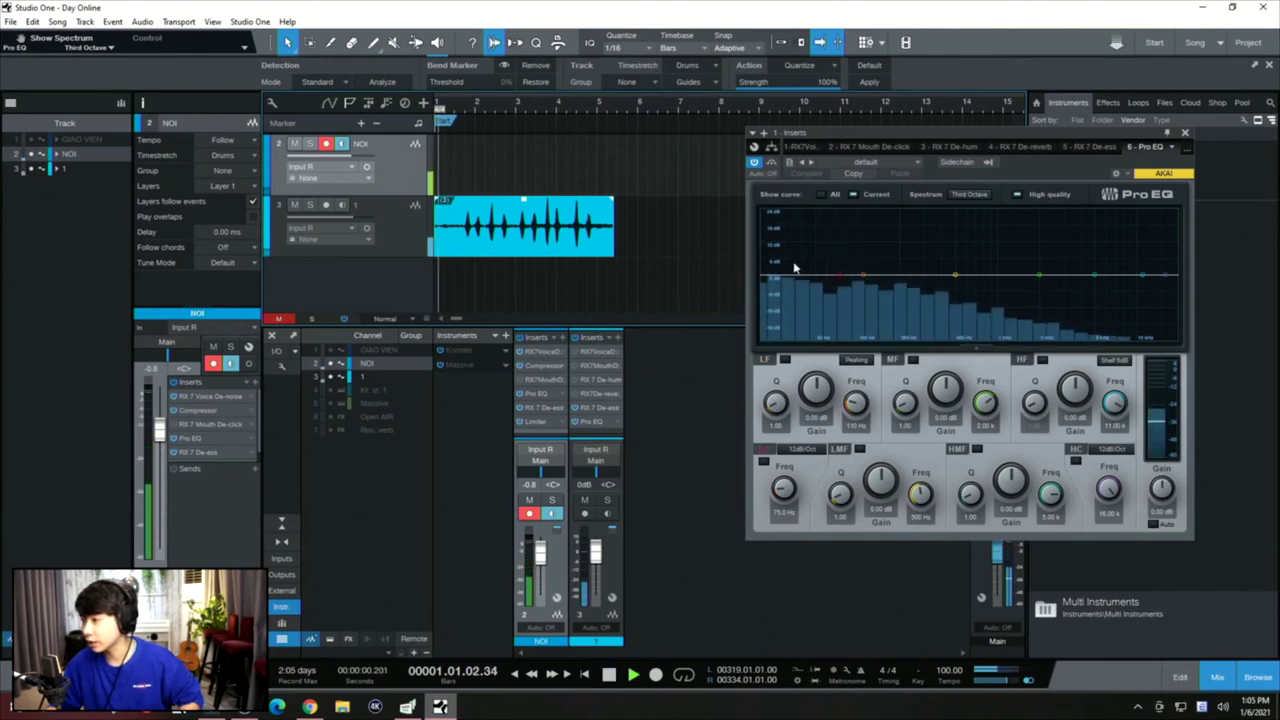
{"action": "key", "text": "space"}
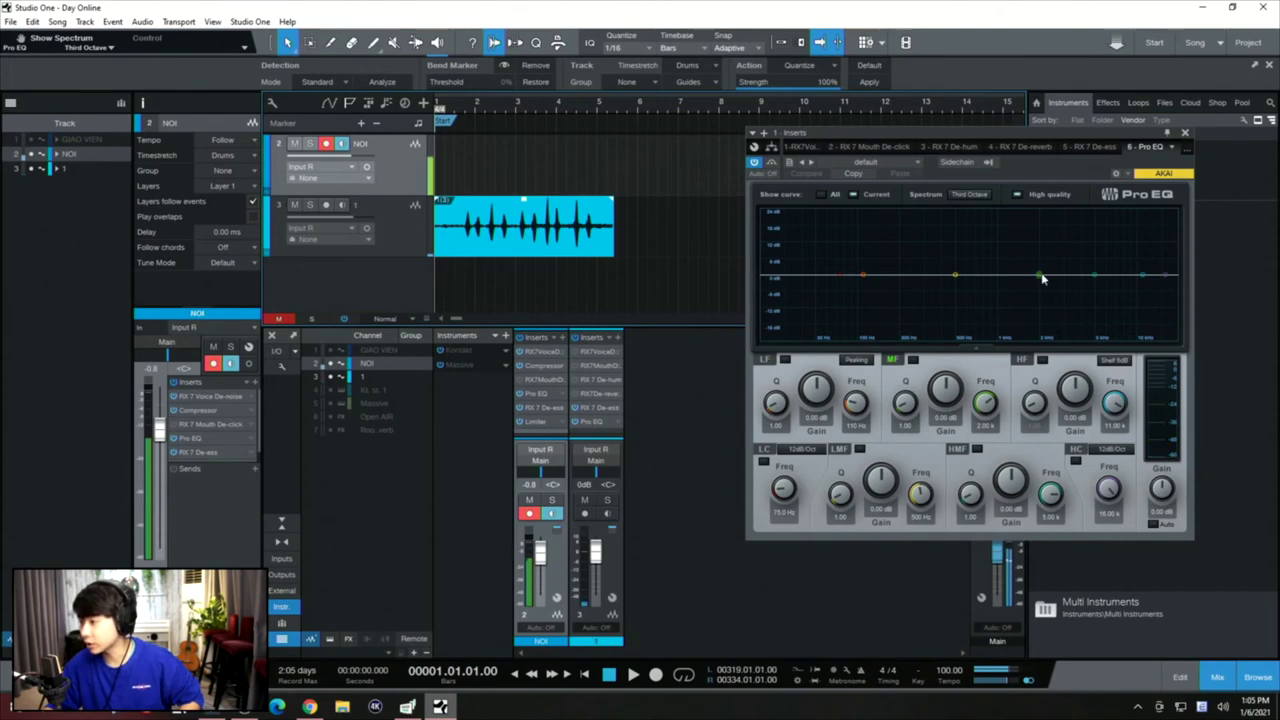
- Enable the Pro EQ low cut on track 1 and raise its frequency to 109 Hz while the track plays
{"action": "left_click", "coordinate": [803, 289]}
{"action": "left_click", "coordinate": [803, 289]}
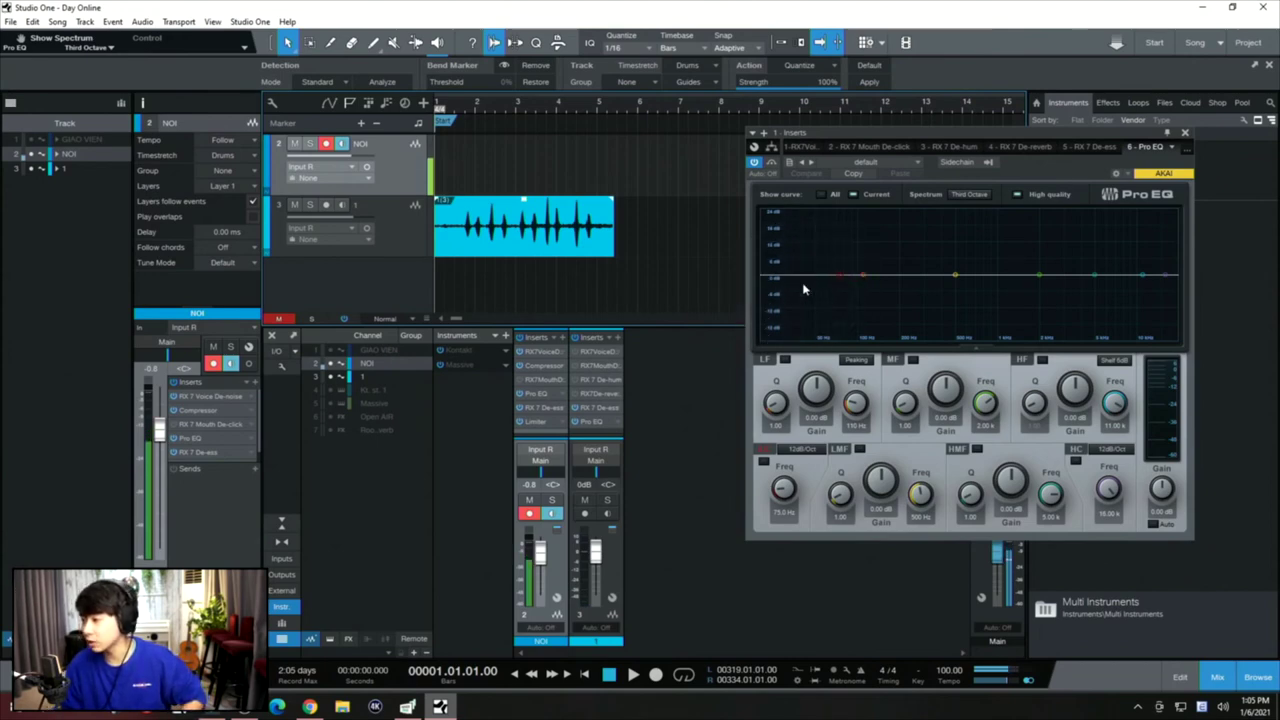
{"action": "left_click", "coordinate": [794, 287]}
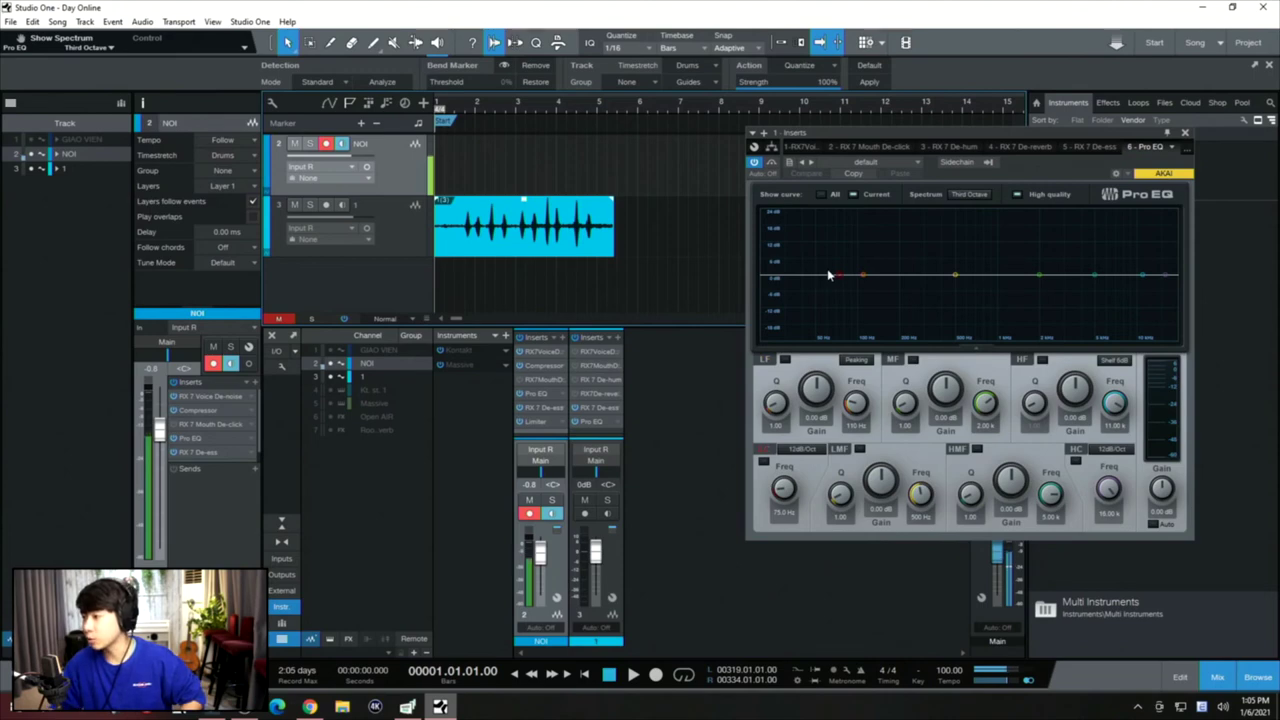
{"action": "left_click", "coordinate": [840, 278]}
{"action": "left_click_drag", "start_coordinate": [842, 280], "coordinate": [853, 281]}
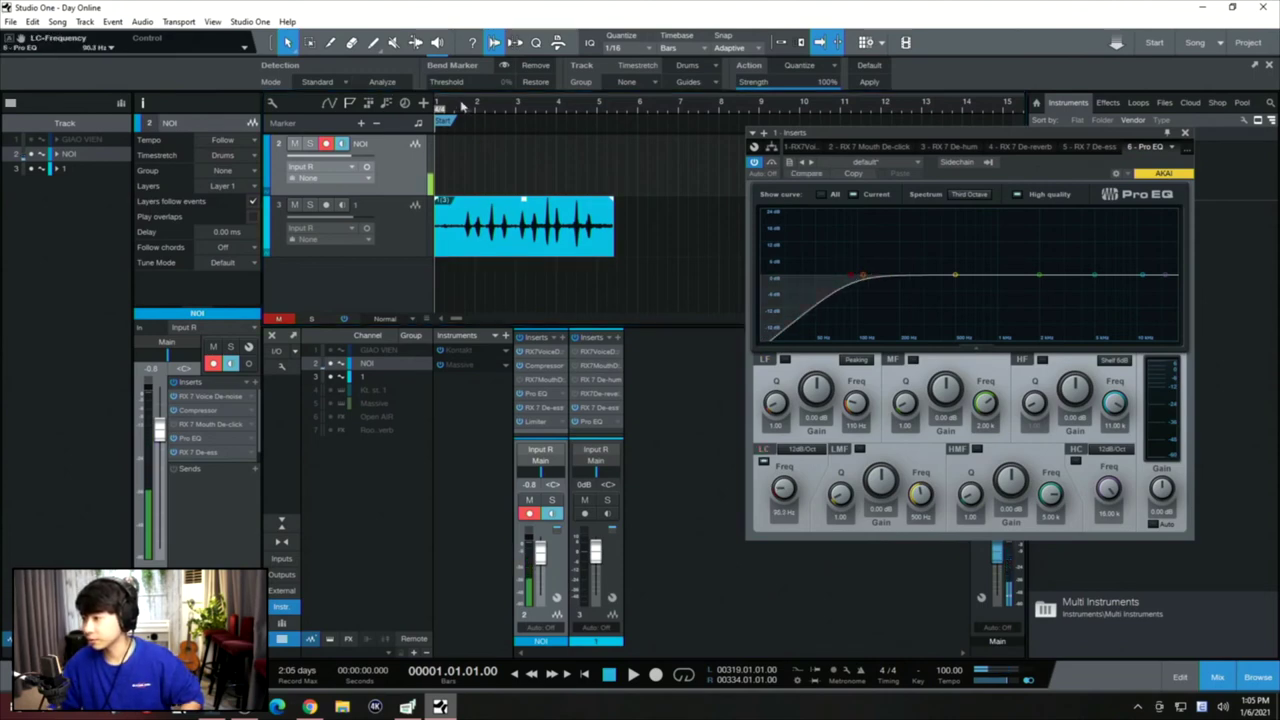
{"action": "key", "text": "space"}
{"action": "left_click_drag", "start_coordinate": [851, 276], "coordinate": [863, 276]}
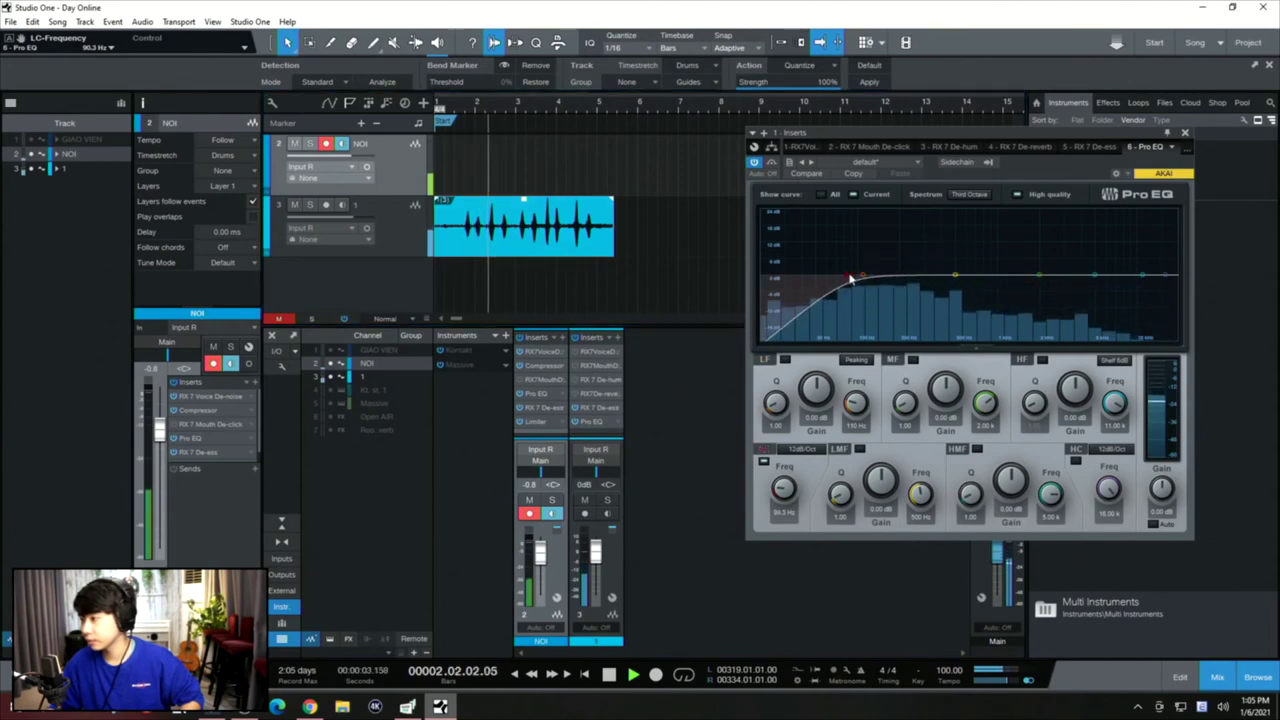
{"action": "key", "text": "space"}
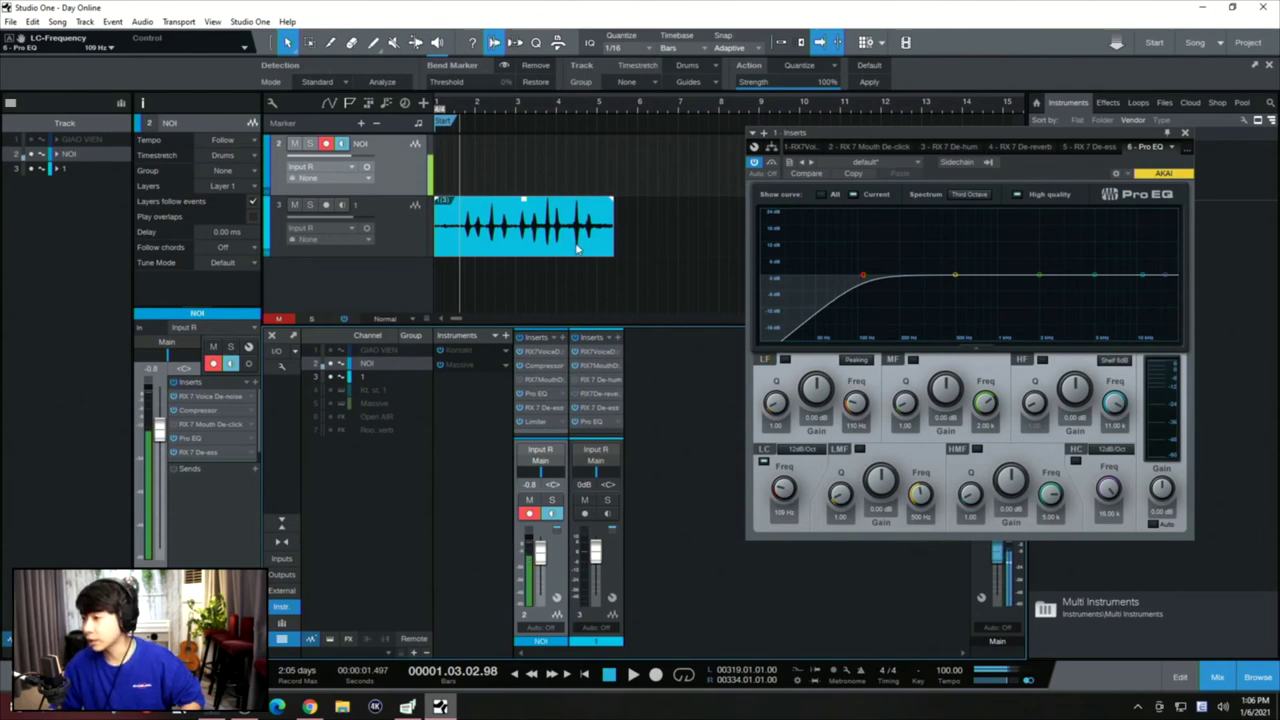
- Set the low-cut slope to 48 dB/Oct and lower its frequency to about 82 Hz during playback
{"action": "key", "text": "space"}
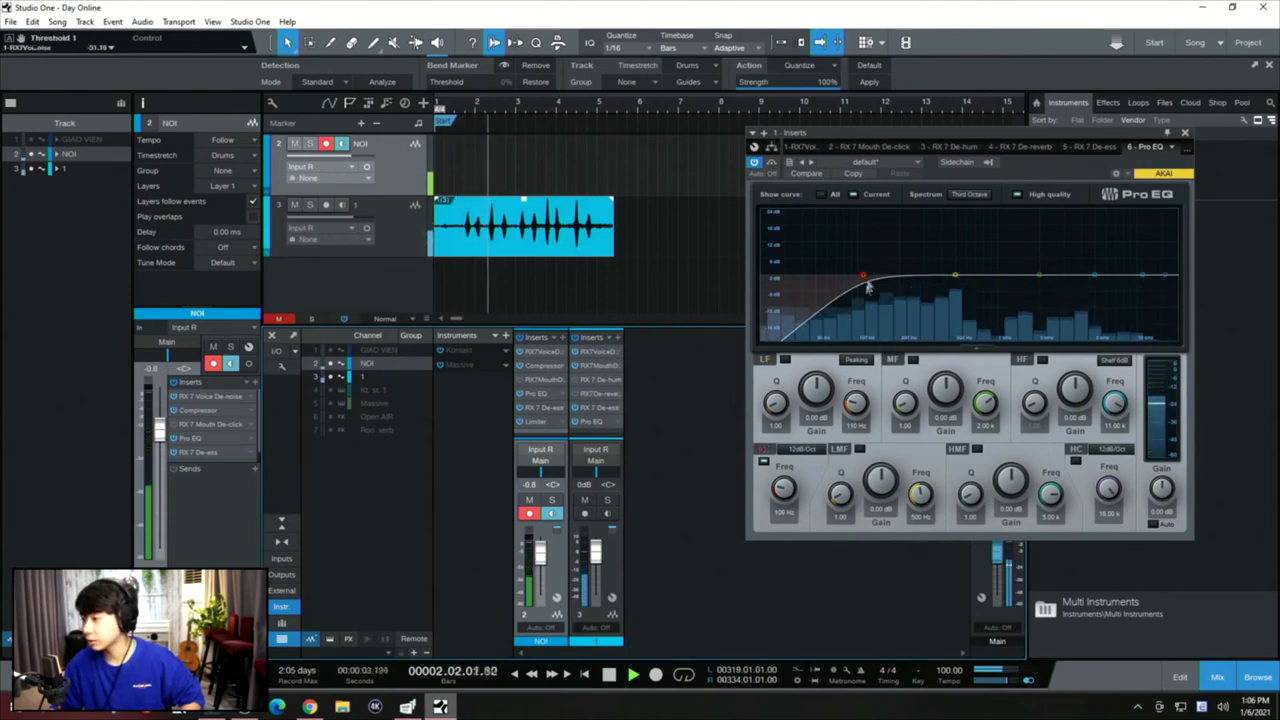
{"action": "left_click", "coordinate": [800, 448]}
{"action": "left_click", "coordinate": [813, 528]}
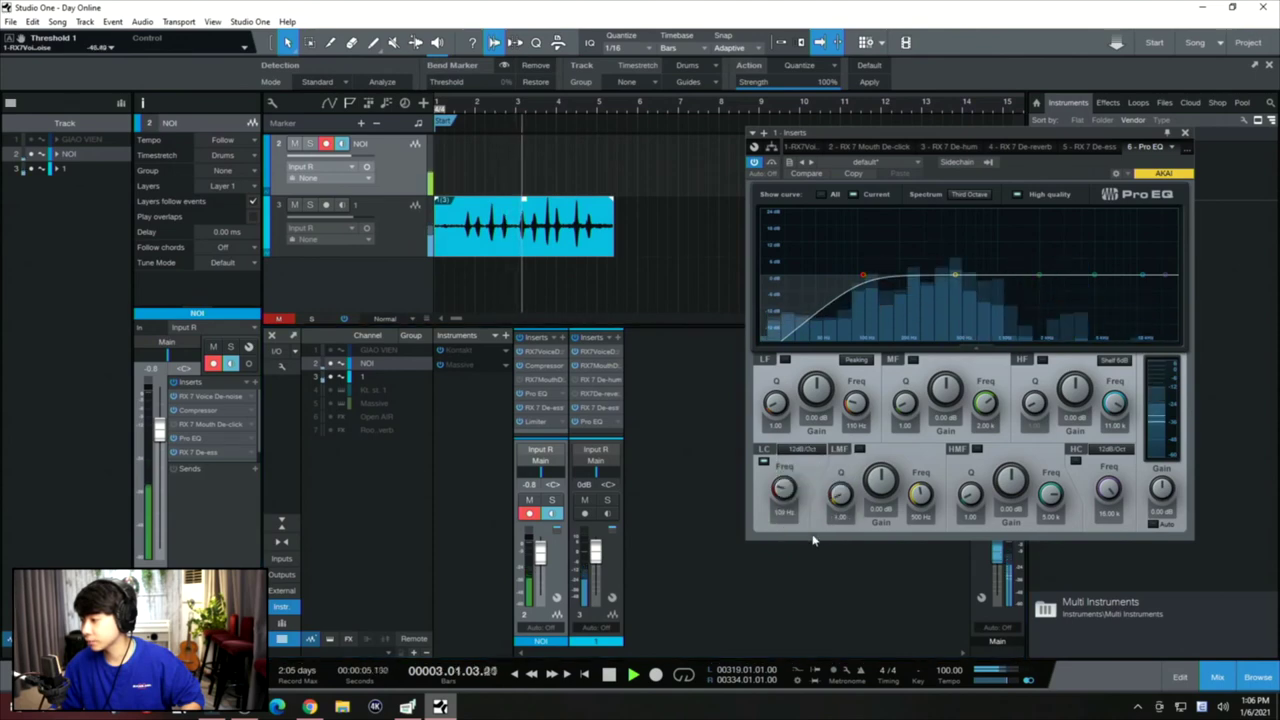
{"action": "left_click", "coordinate": [800, 448]}
{"action": "left_click", "coordinate": [785, 493]}
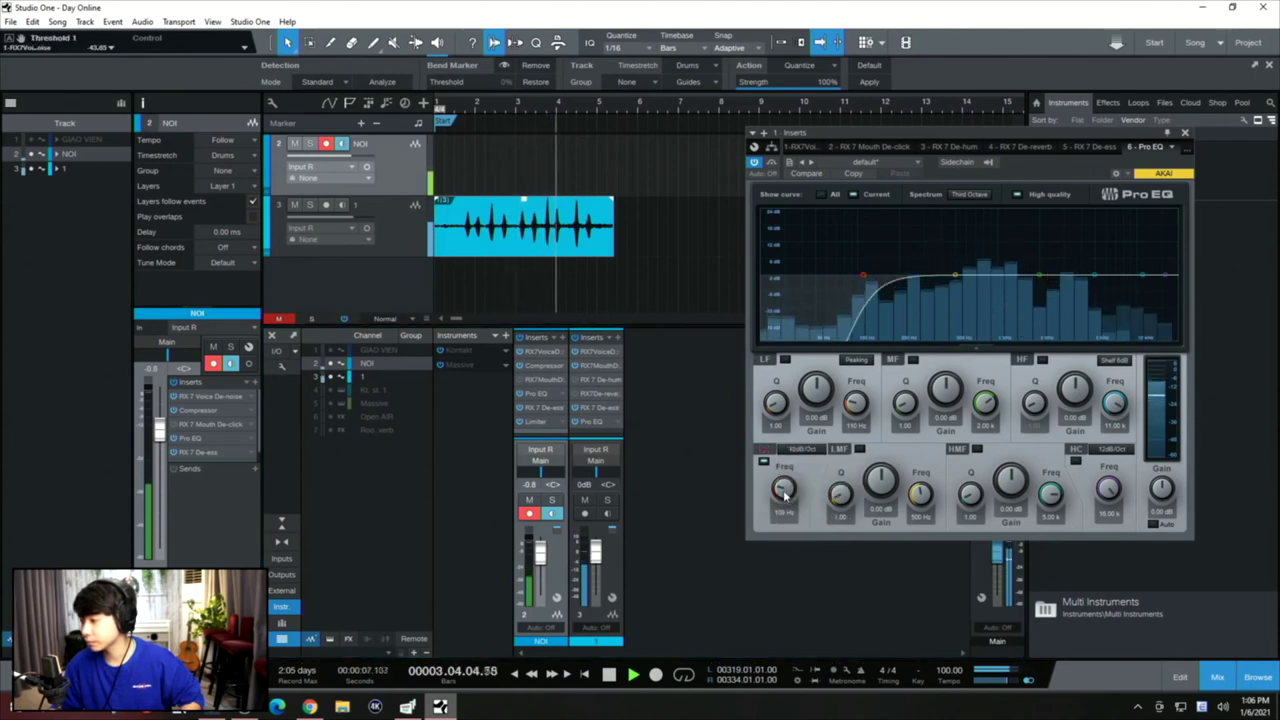
{"action": "left_click_drag", "start_coordinate": [785, 490], "coordinate": [785, 506]}
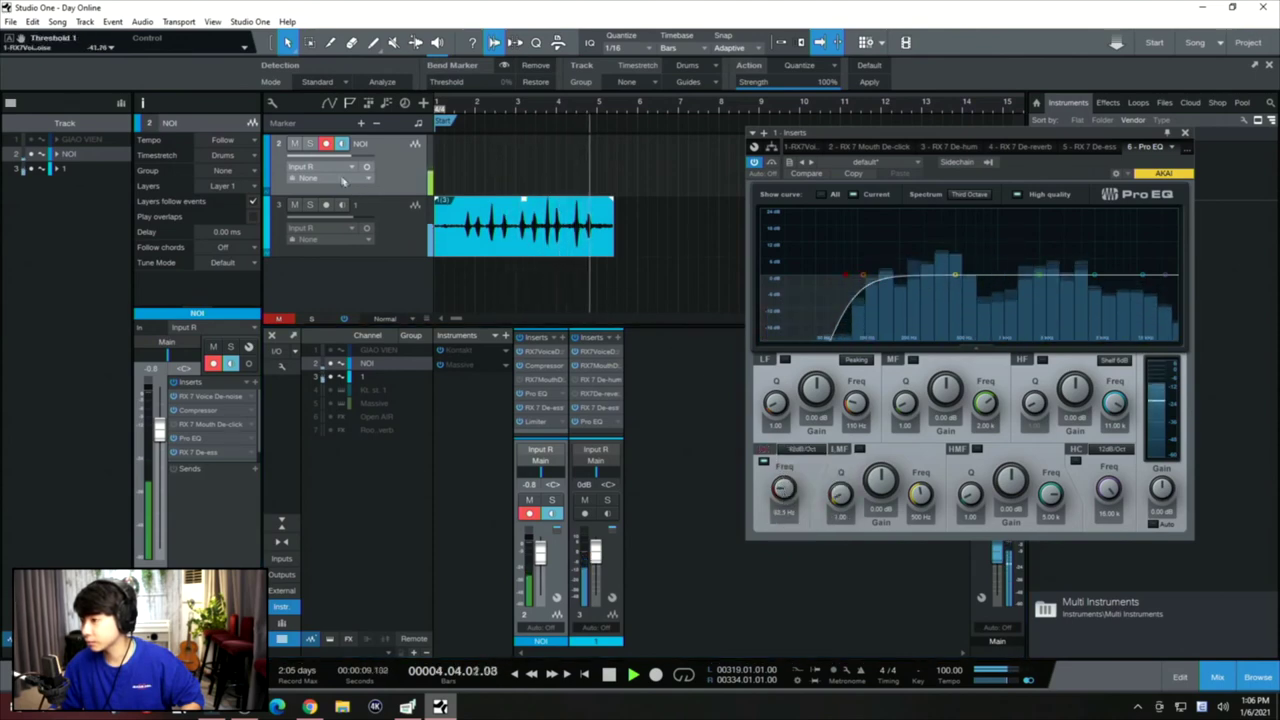
- Disarm the NOI track and move playback back to just before bar 2
{"action": "key", "text": "r"}
{"action": "left_click", "coordinate": [476, 104]}
{"action": "left_click_drag", "start_coordinate": [476, 104], "coordinate": [467, 104]}
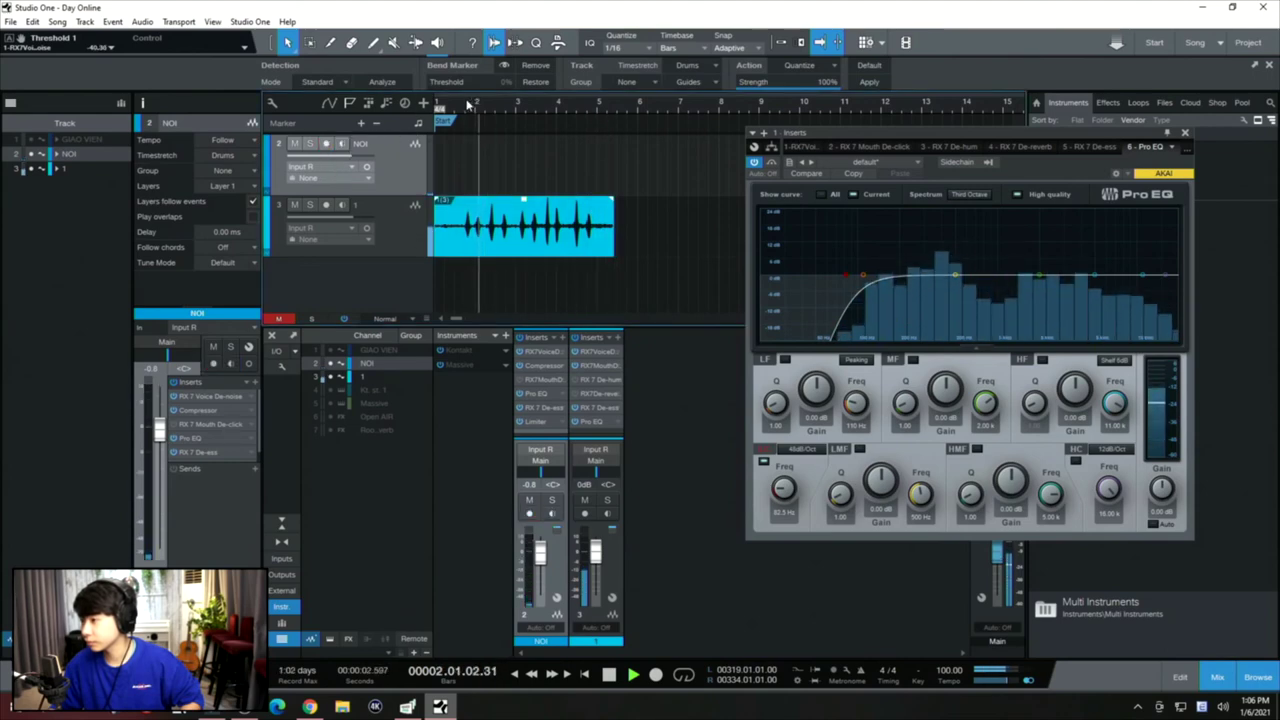
- Boost HF about 3.5 dB at 5.23 kHz and MF about 2.3 dB at 1.88 kHz, lower the low cut to 51.5 Hz, and stop playback
{"action": "left_click_drag", "start_coordinate": [1144, 280], "coordinate": [1100, 262]}
{"action": "mouse_move", "coordinate": [1088, 247]}
{"action": "left_mouse_down"}
{"action": "mouse_move", "coordinate": [1089, 260]}
{"action": "mouse_move", "coordinate": [1036, 268]}
{"action": "mouse_move", "coordinate": [1097, 268]}
{"action": "left_mouse_up"}
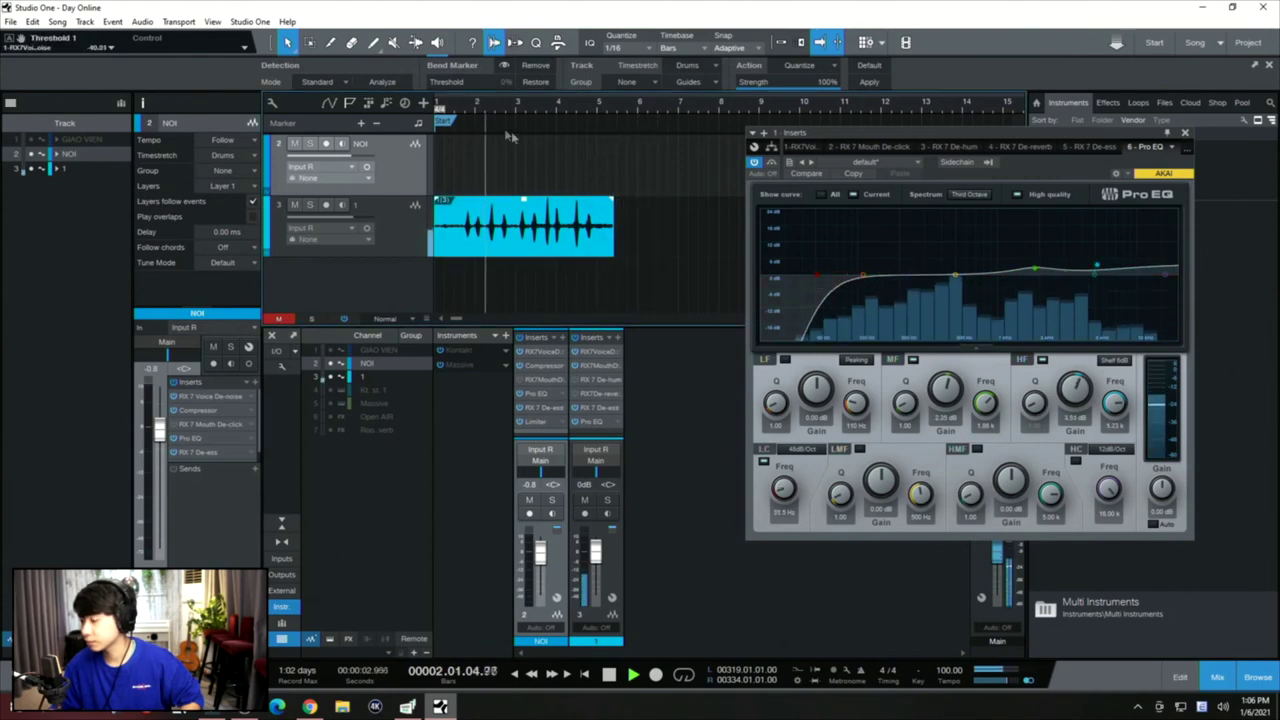
{"action": "key", "text": "space"}
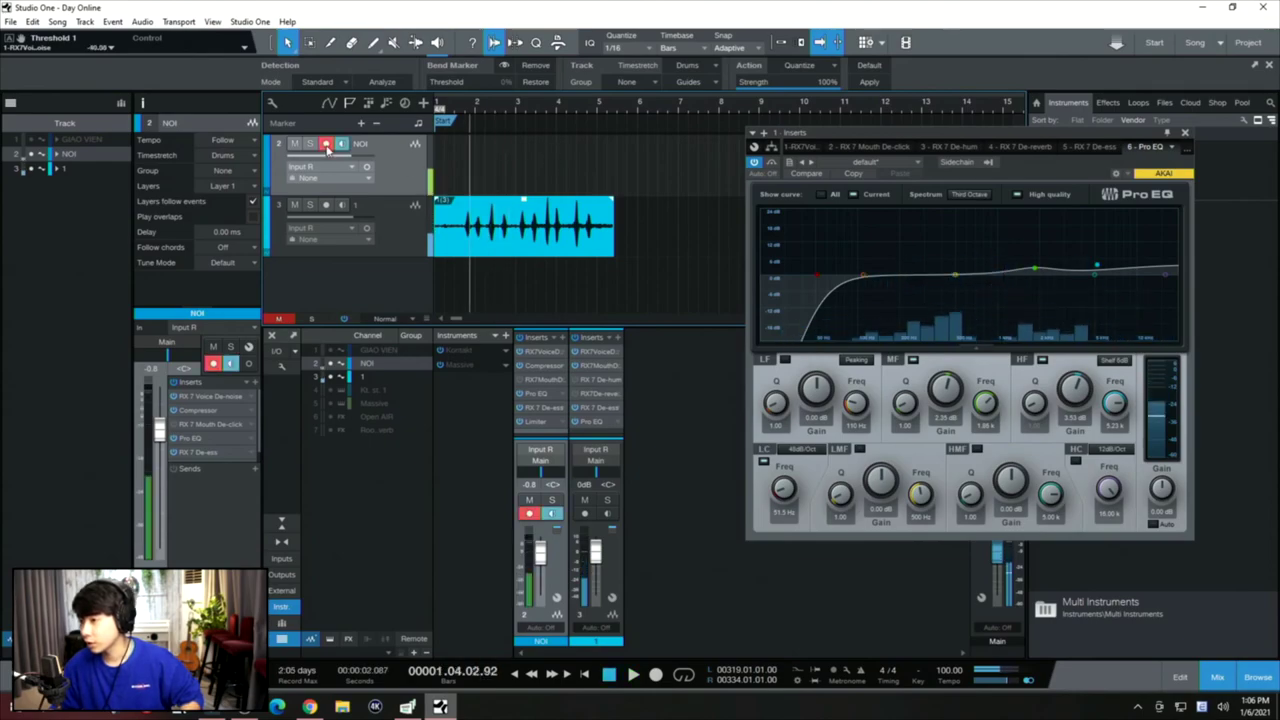